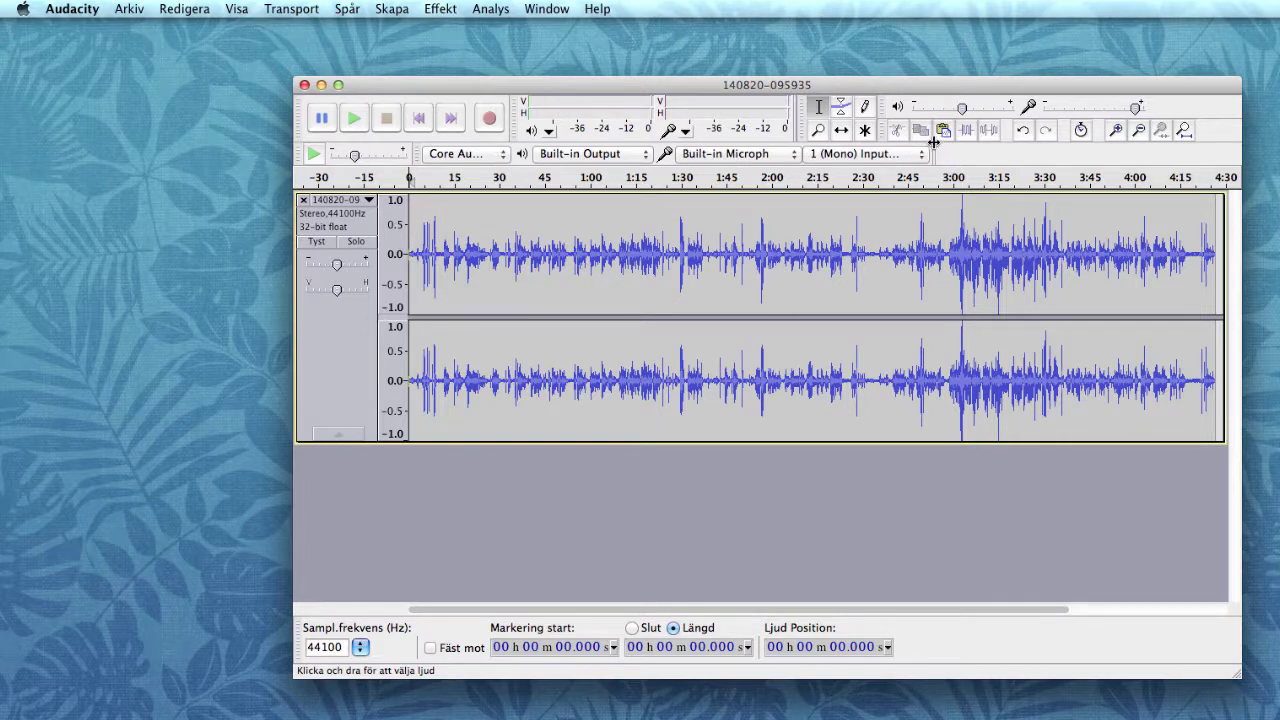
Step: Play the recording from about 9.3 s, just after the loud spikes, to listen to its background noise
click(1115, 131)
click(1115, 131)
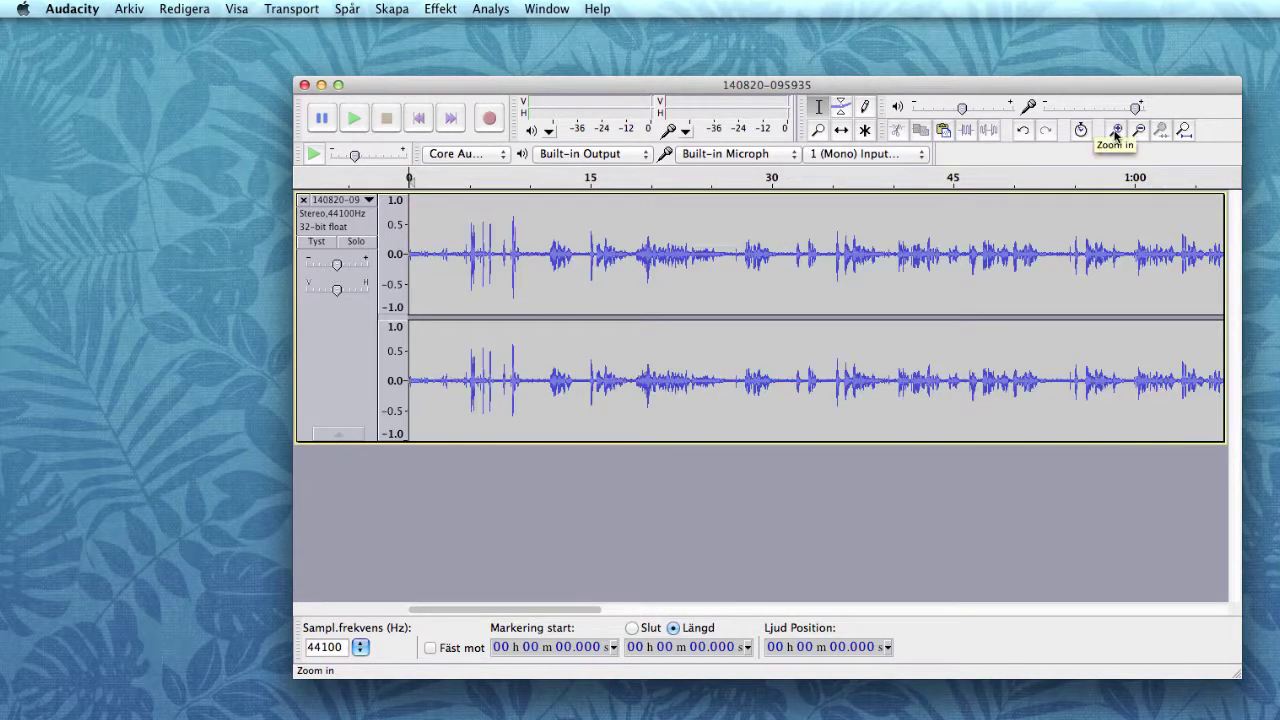
click(1115, 131)
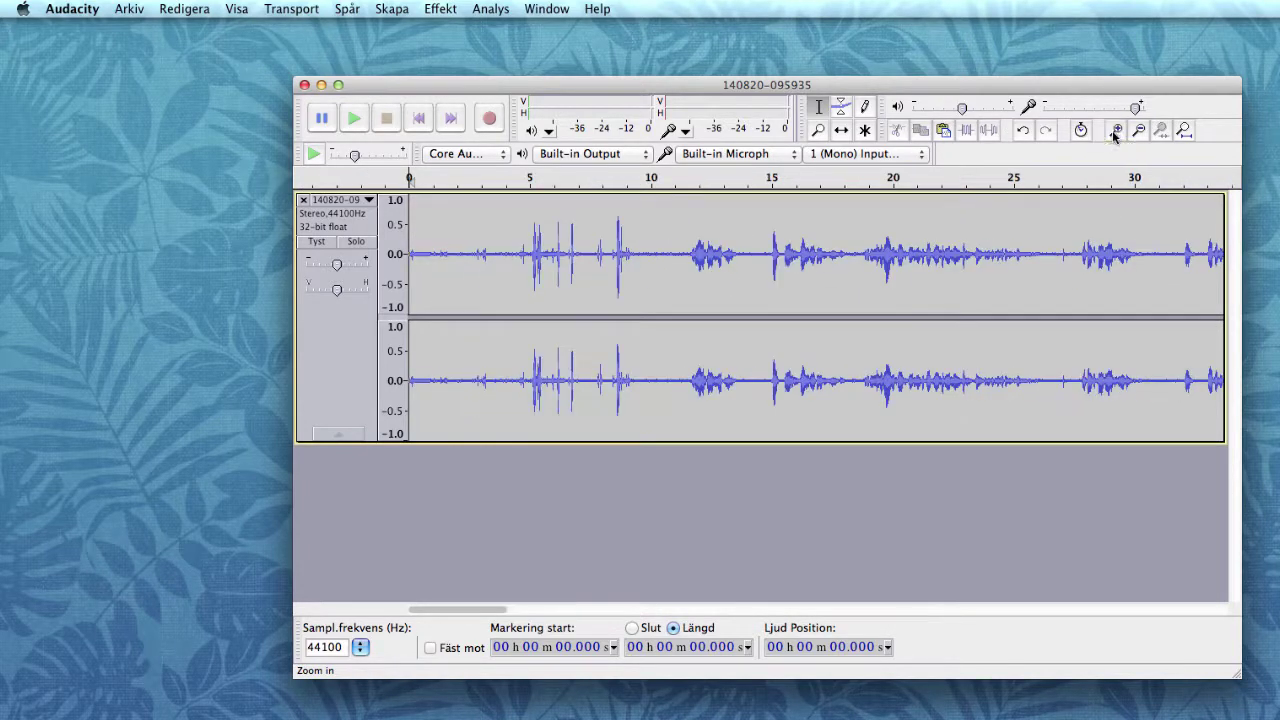
click(687, 236)
click(635, 222)
click(353, 119)
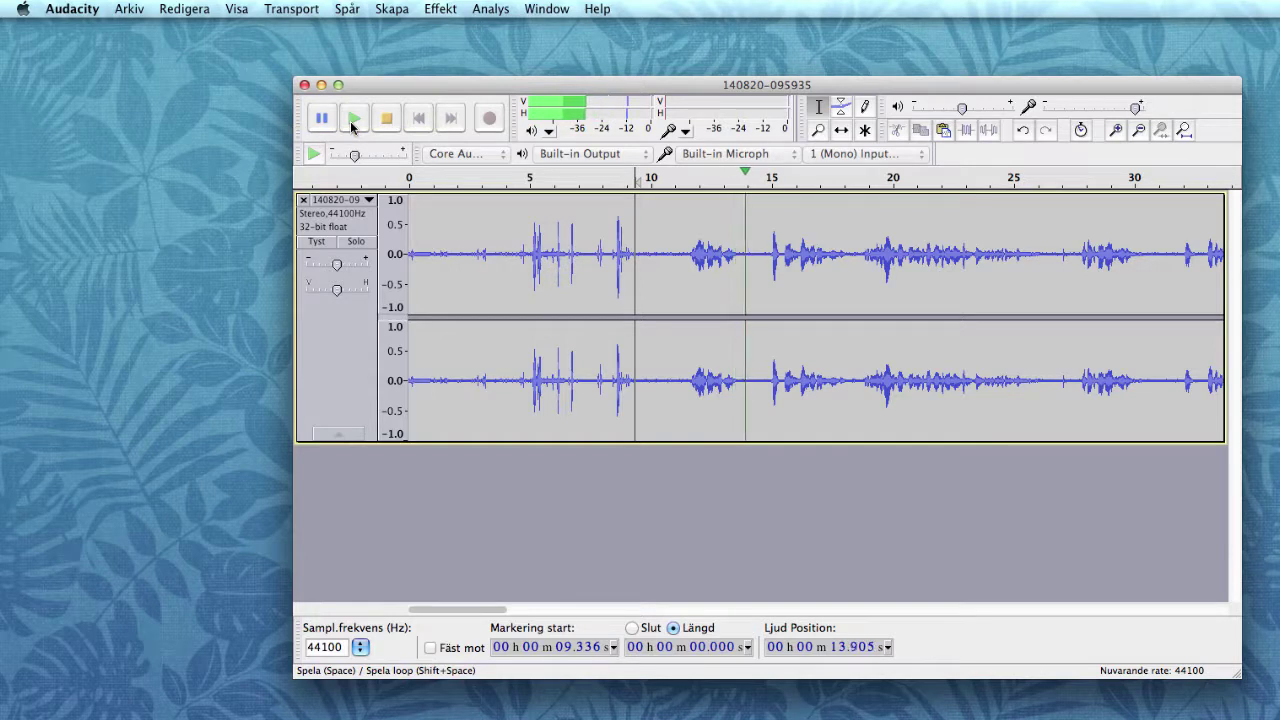
key(space)
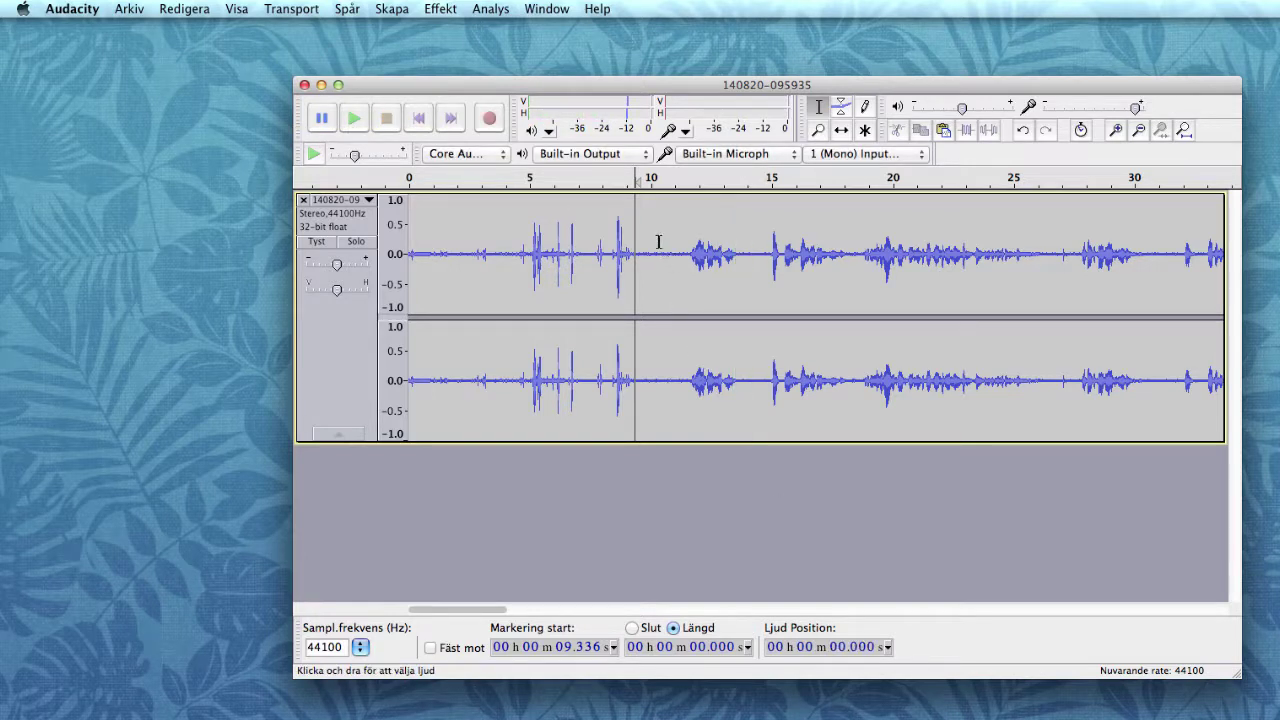
key(space)
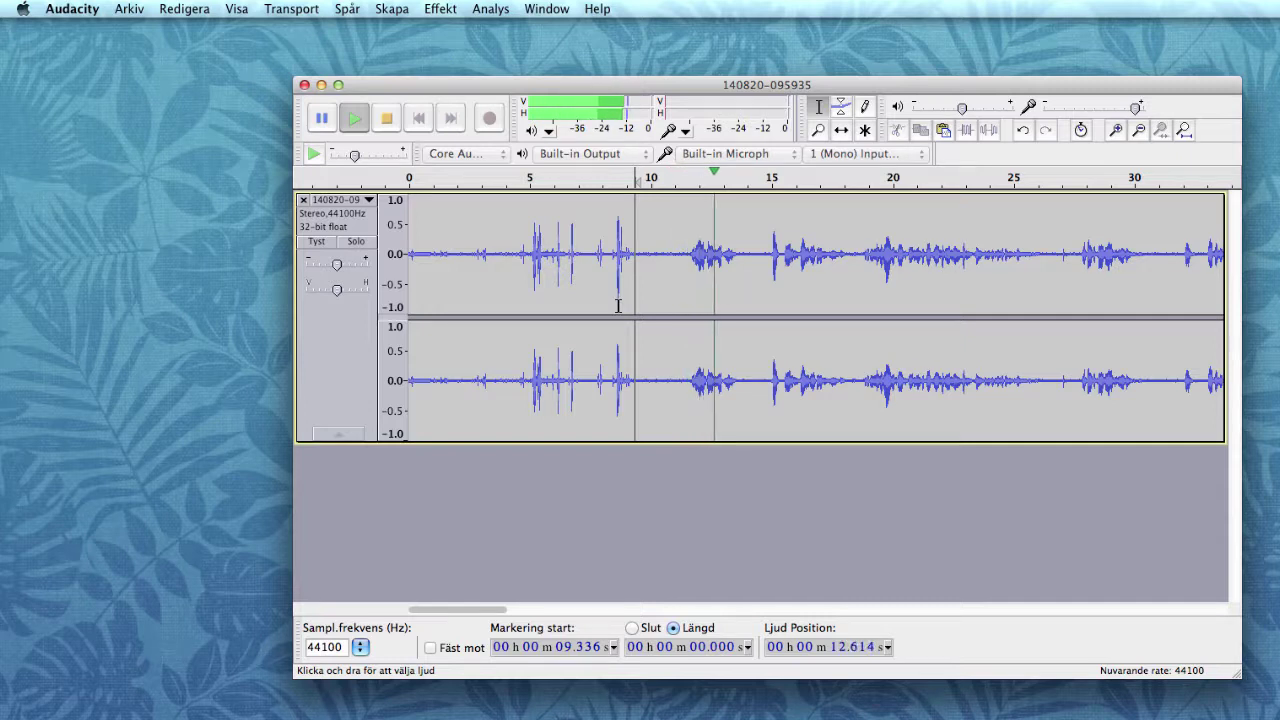
key(space)
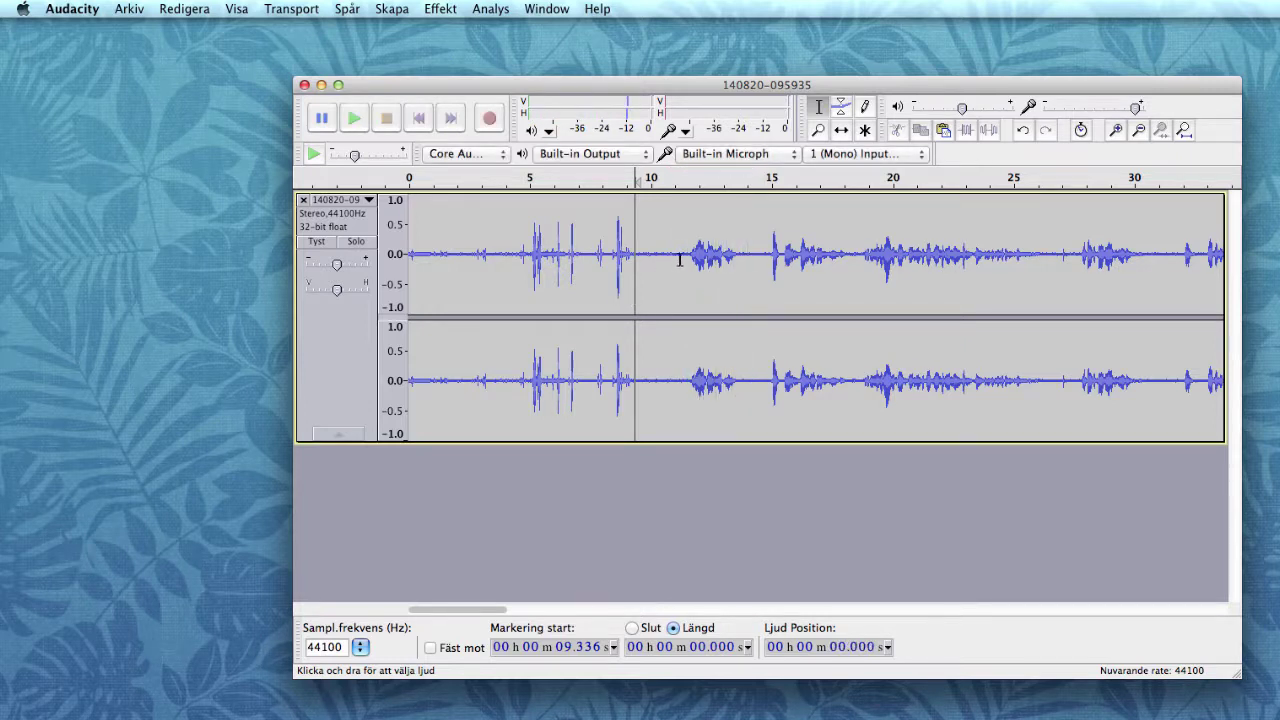
Step: Select the quiet stretch of about 2.1 s starting near 9.3 s and load it as the noise profile for Noise Reduction
click(684, 257)
drag(684, 257, 634, 257)
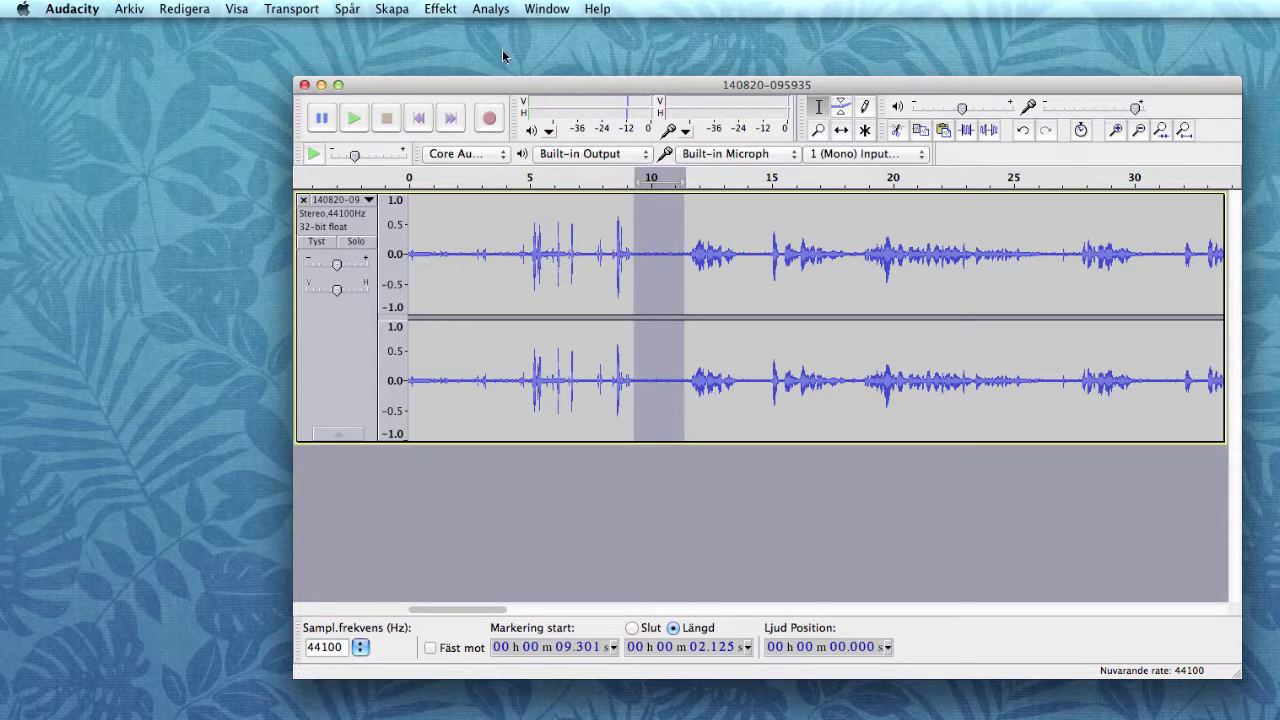
click(490, 9)
mouse_move(453, 11)
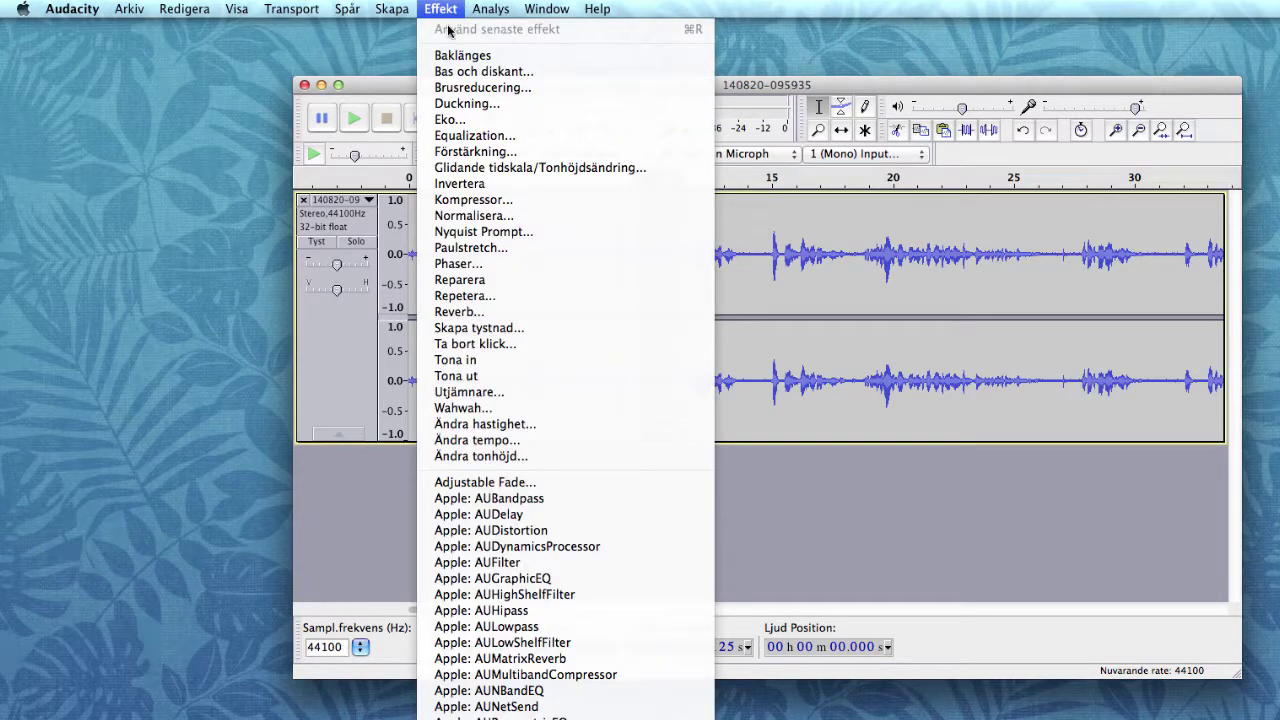
click(484, 88)
click(752, 291)
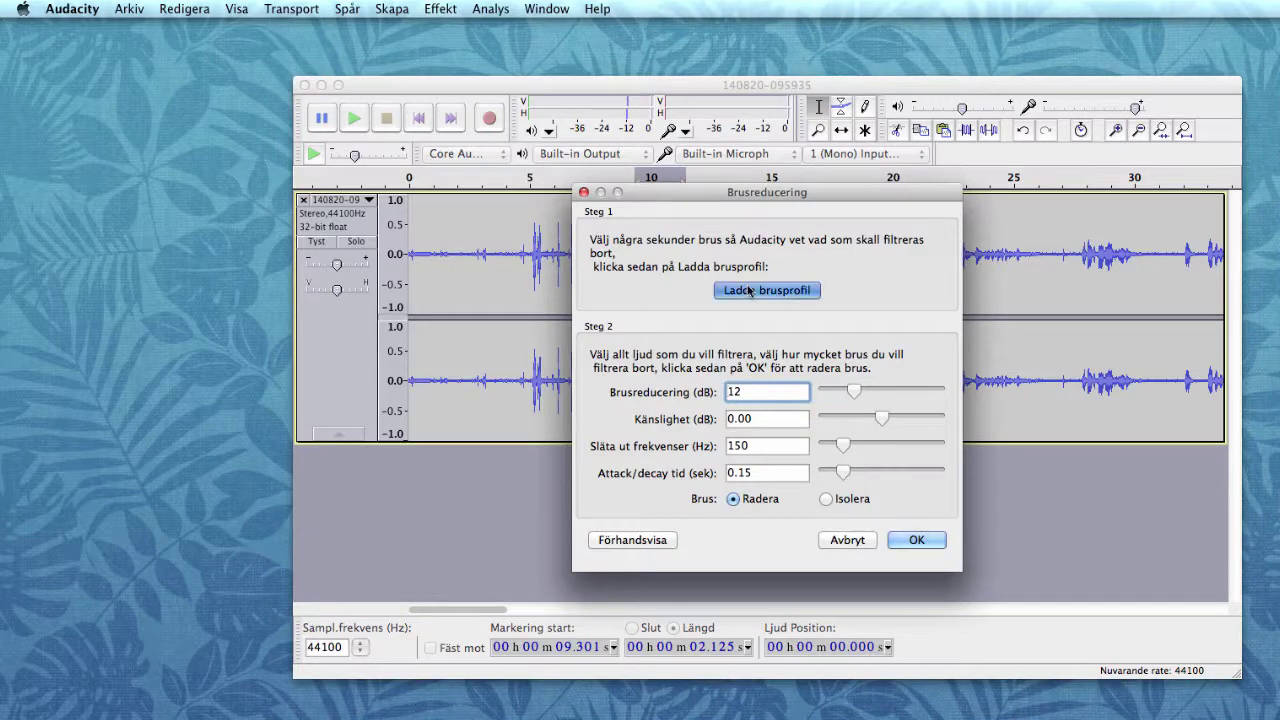
Step: Apply Noise Reduction (Brusreducering) to the whole recording with the loaded noise profile
click(690, 380)
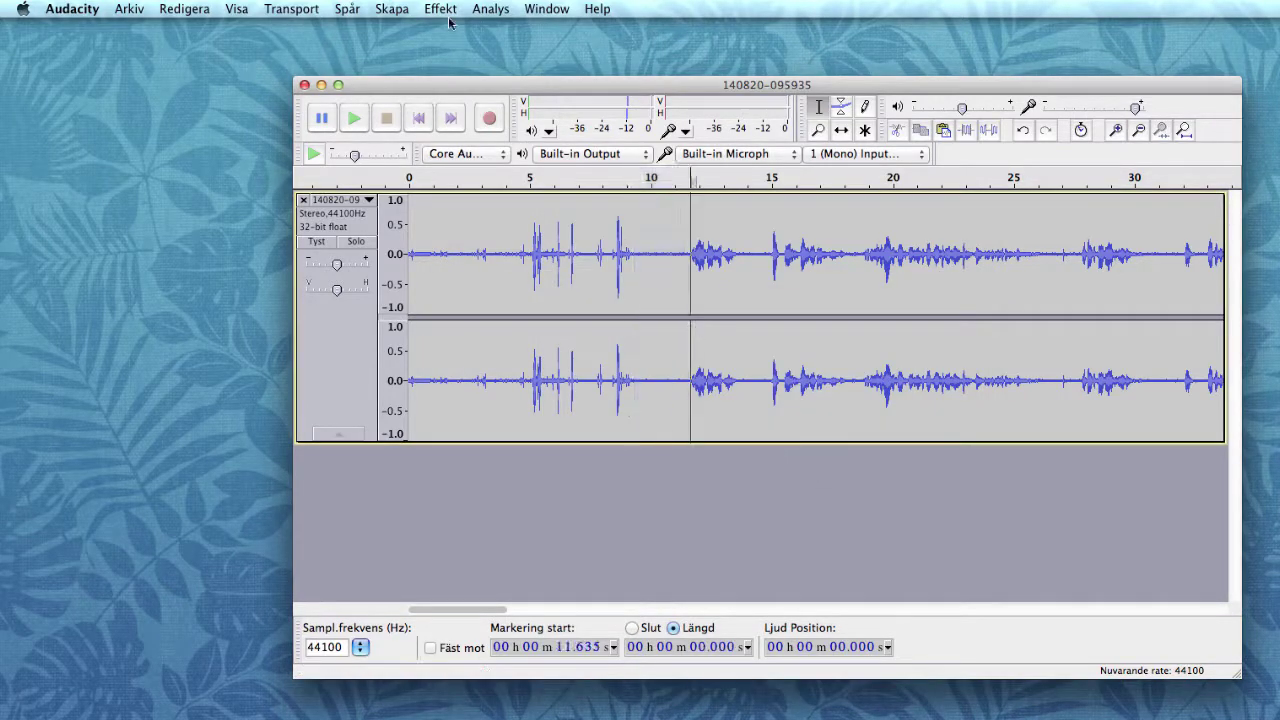
click(440, 8)
click(484, 88)
click(914, 539)
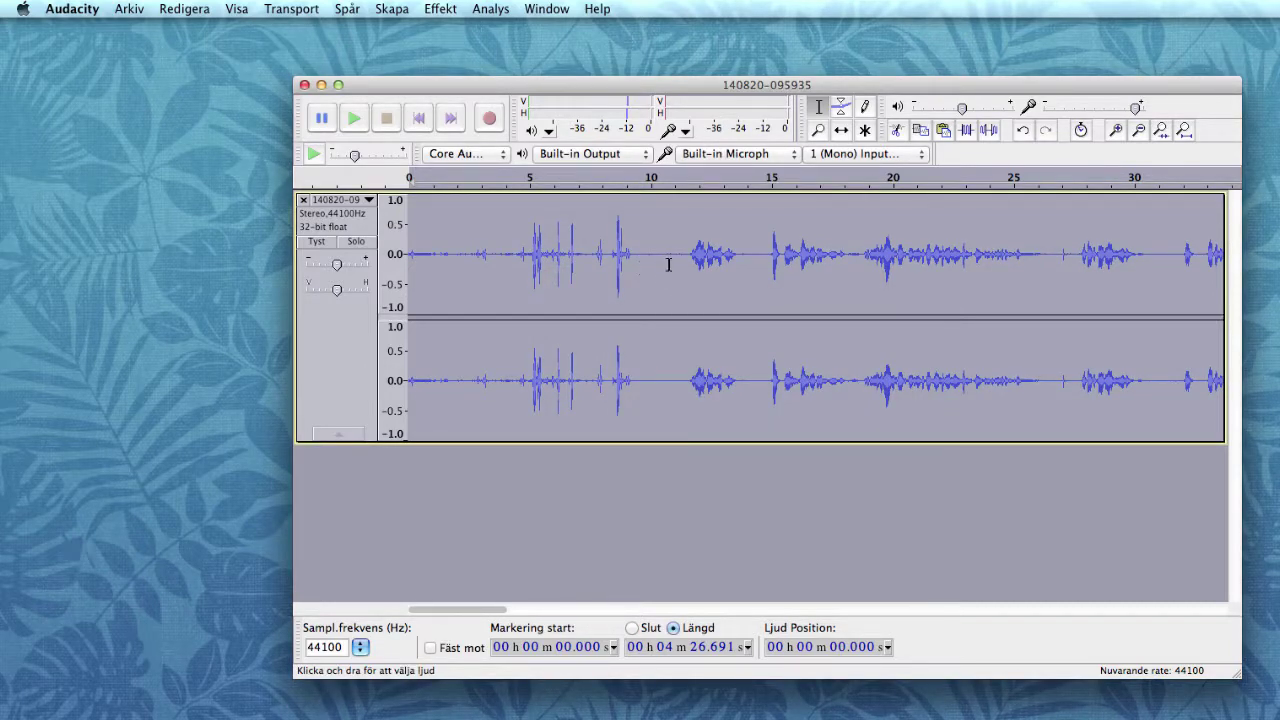
Step: Play the noise-reduced recording from about 10.9 s to check the sound
click(672, 261)
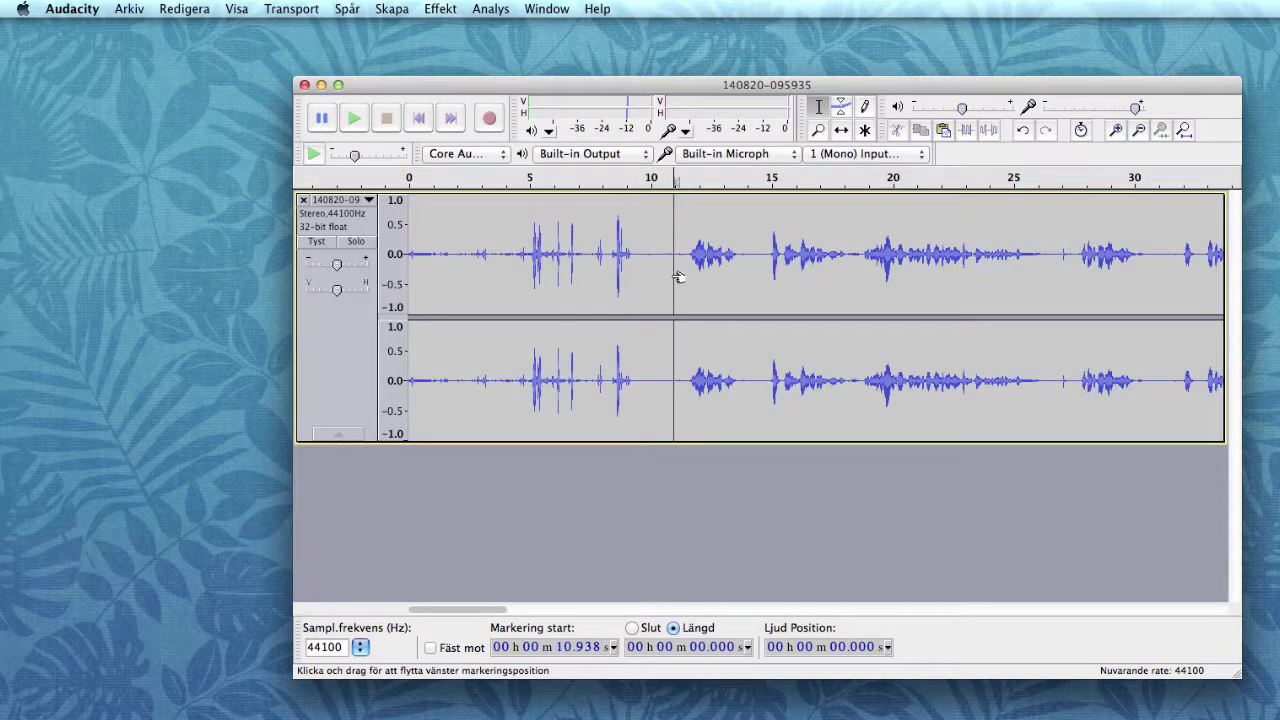
key(space)
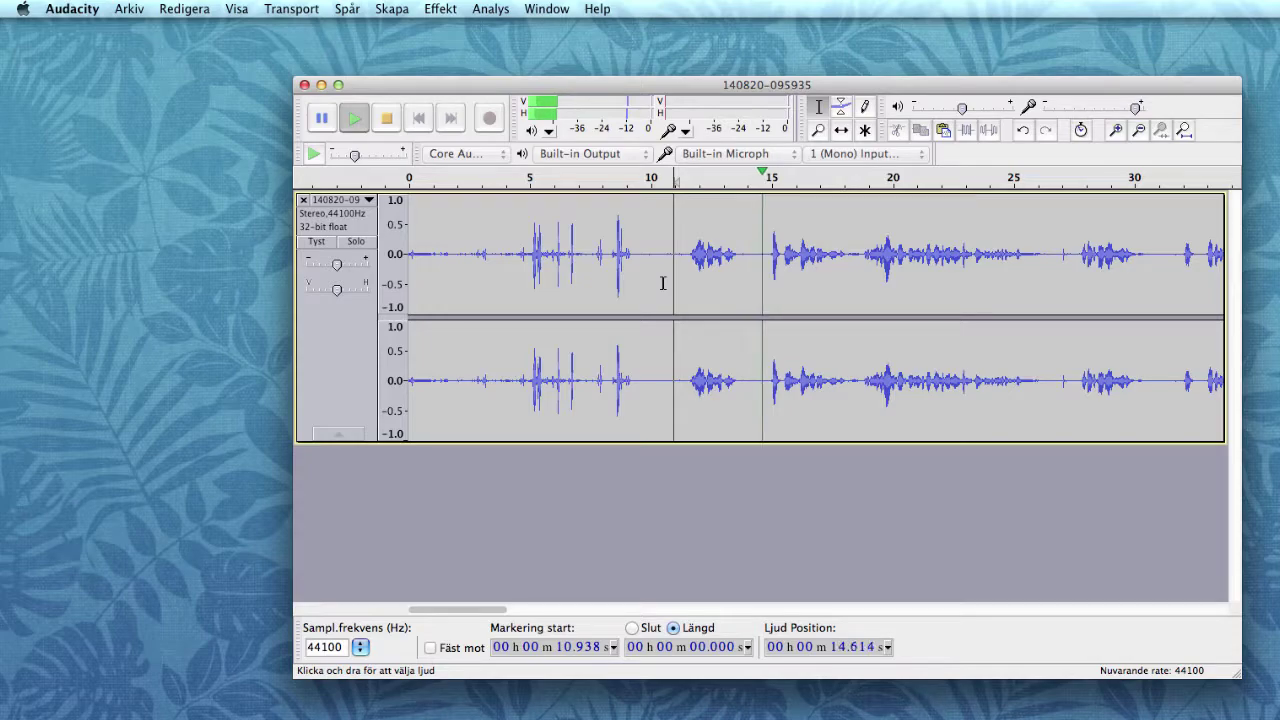
key(space)
Step: Normalize the whole recording, including removal of the DC offset
click(657, 278)
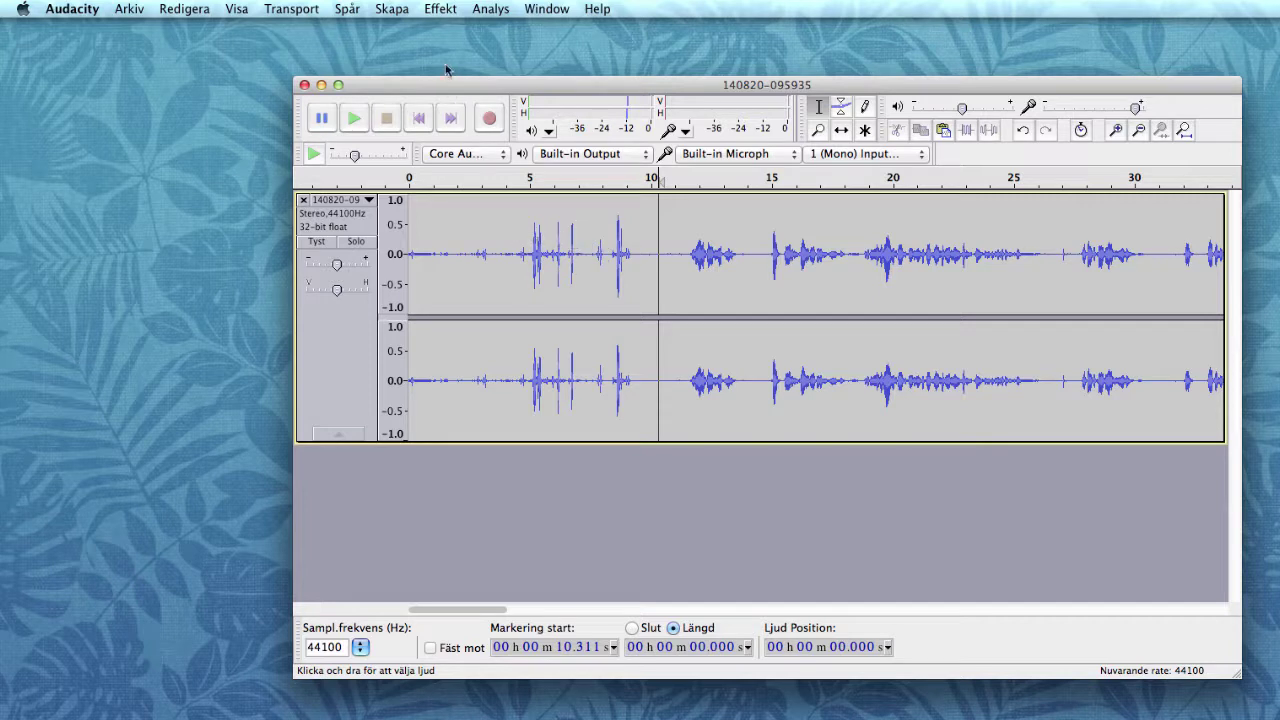
click(440, 8)
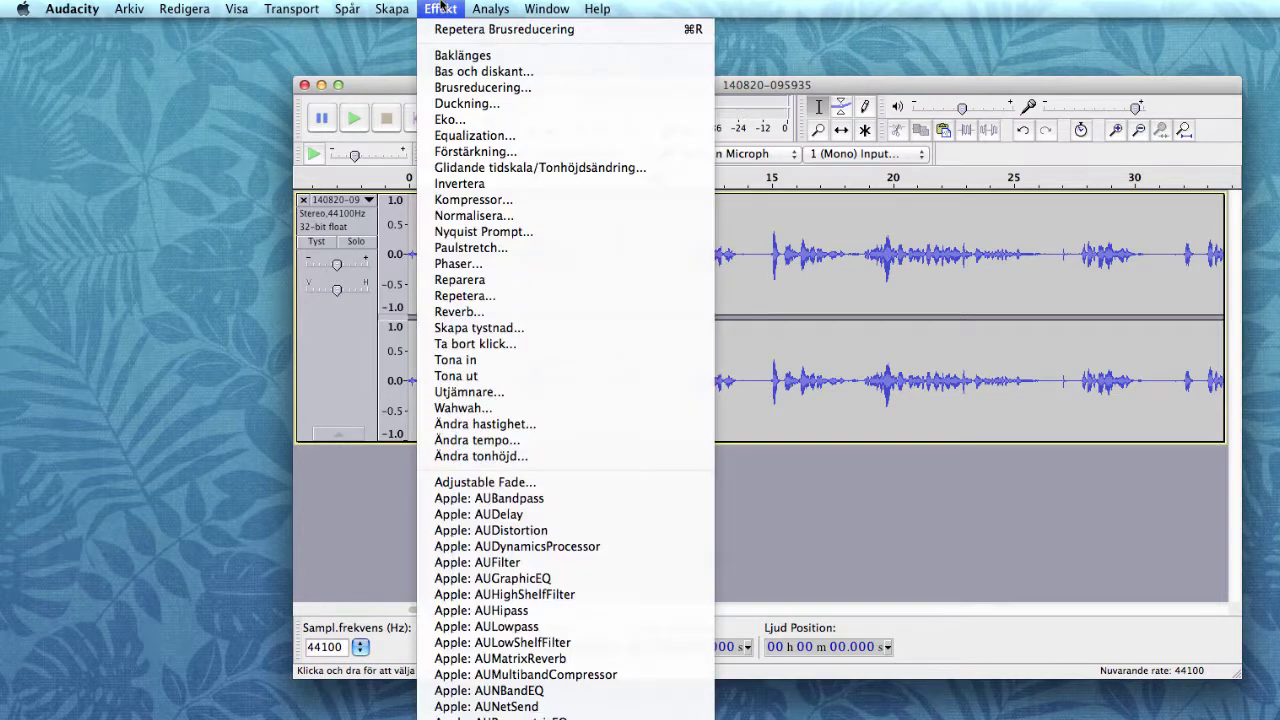
click(516, 216)
click(834, 418)
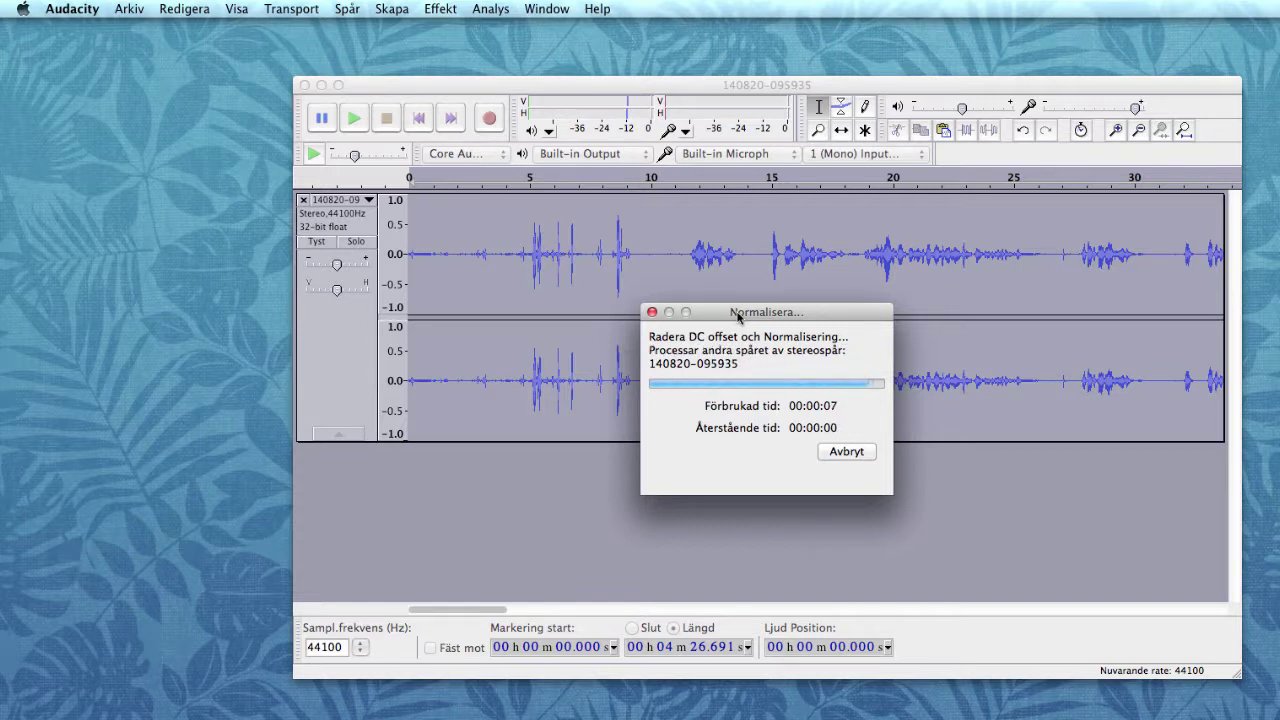
Step: Switch to the demo-tutorial.cmproj project in Camtasia 2 and enlarge its window to fill the screen
click(499, 265)
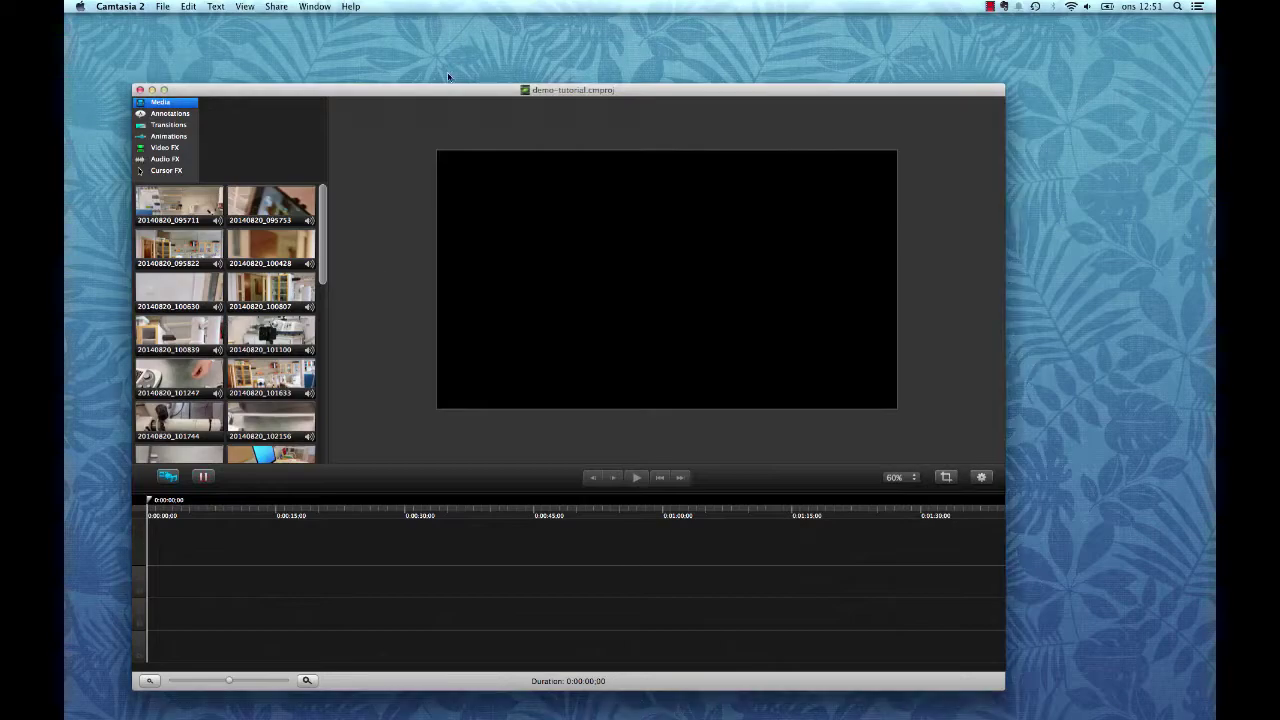
drag(446, 80, 408, 36)
click(124, 30)
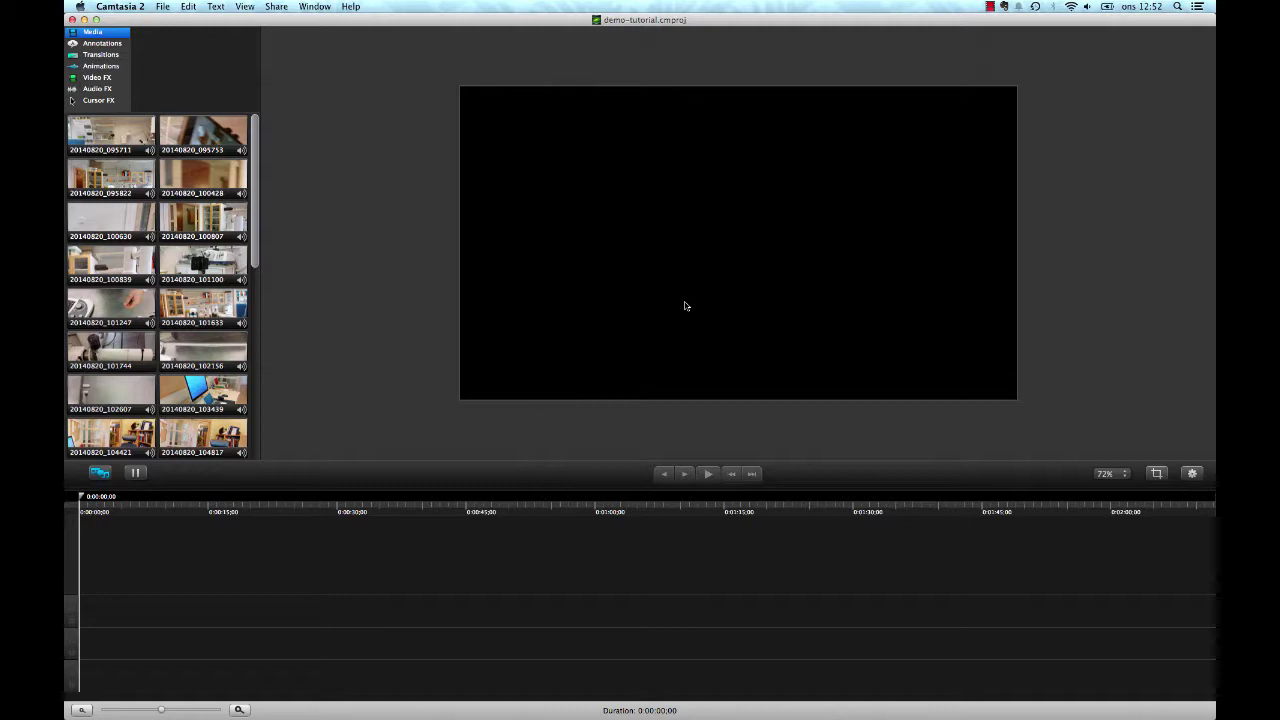
Step: Set the project canvas to the 720p HD (1280x720) preset
right_click(694, 316)
click(715, 321)
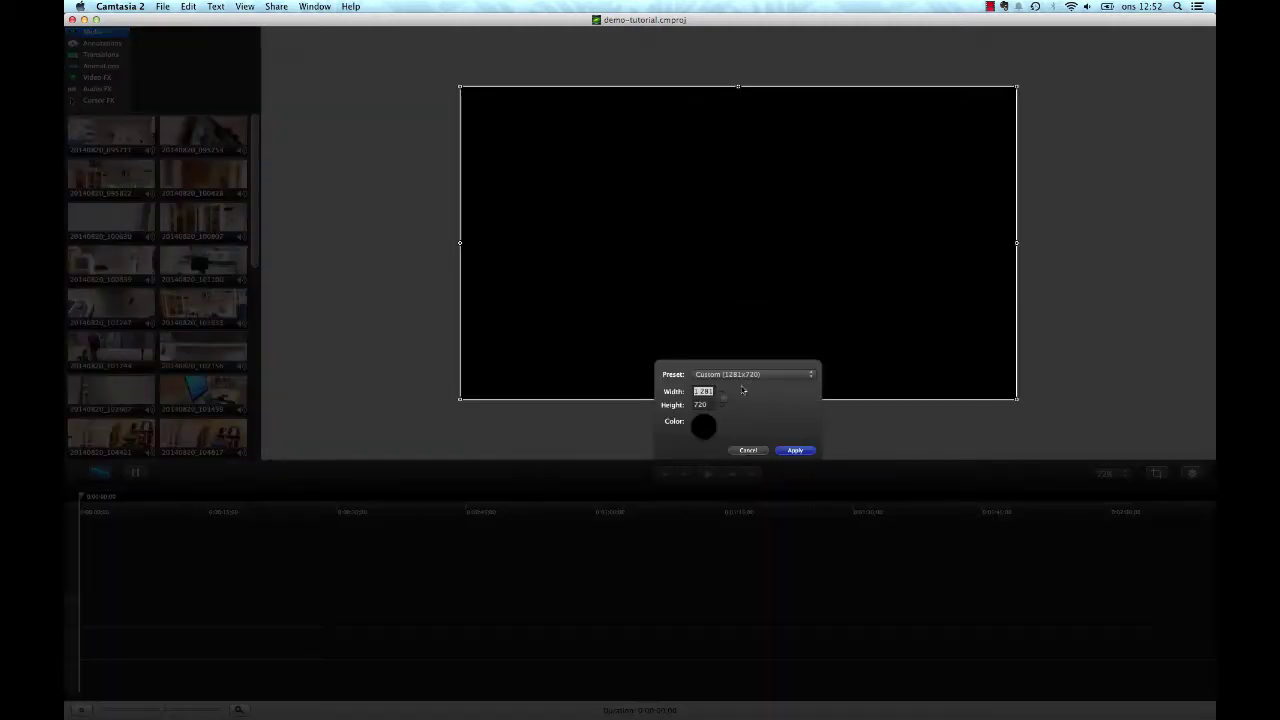
click(751, 374)
click(751, 286)
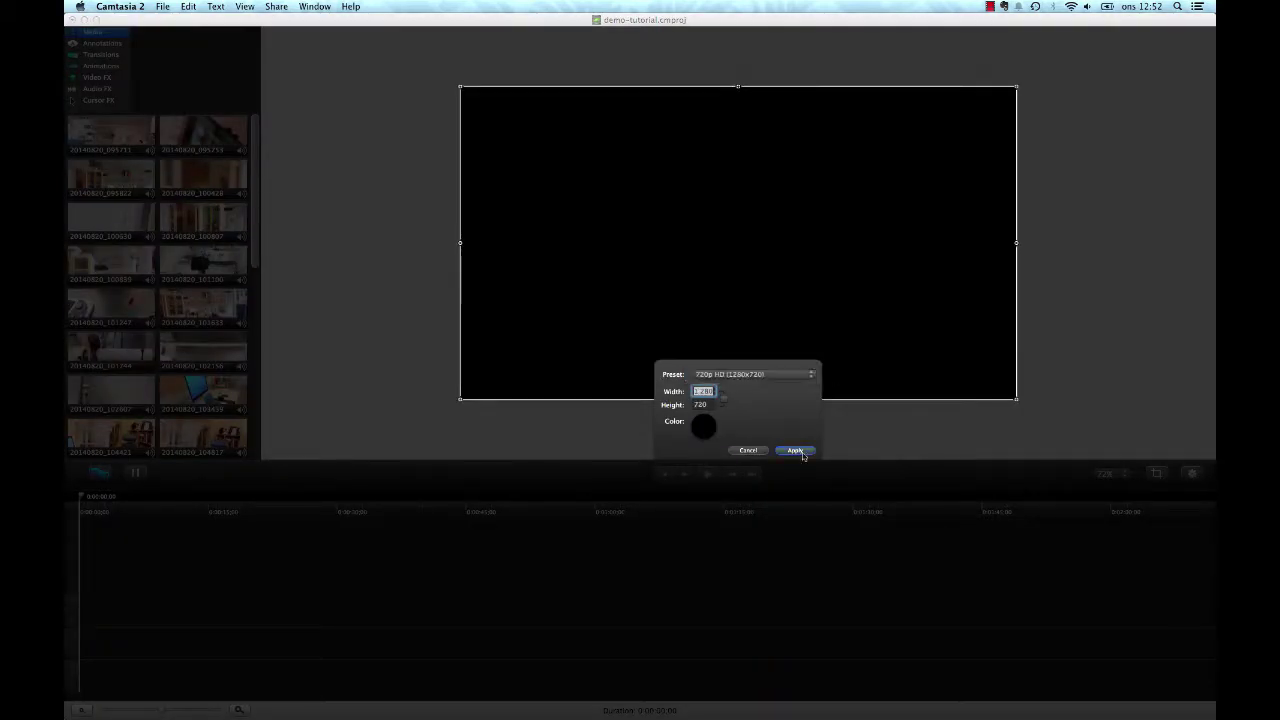
key(Return)
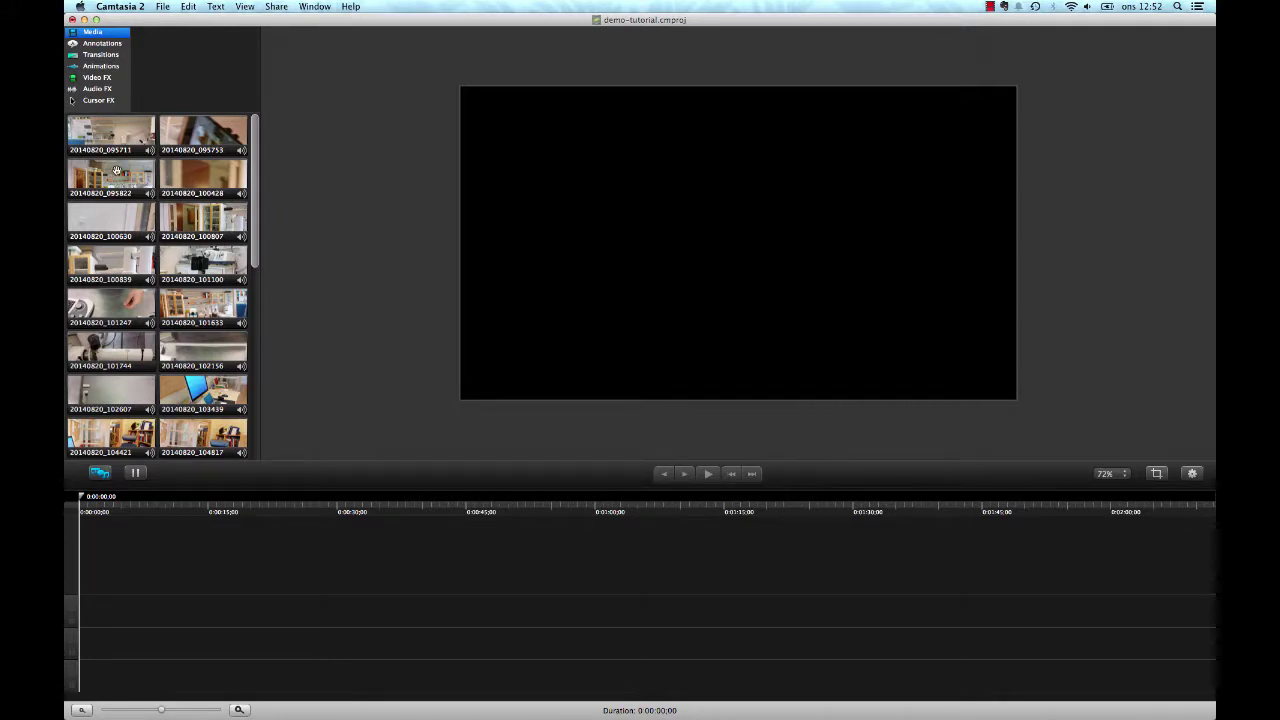
Step: Add the video clip 20140820_095822 to the timeline and separate its audio onto its own track
drag(109, 175, 167, 636)
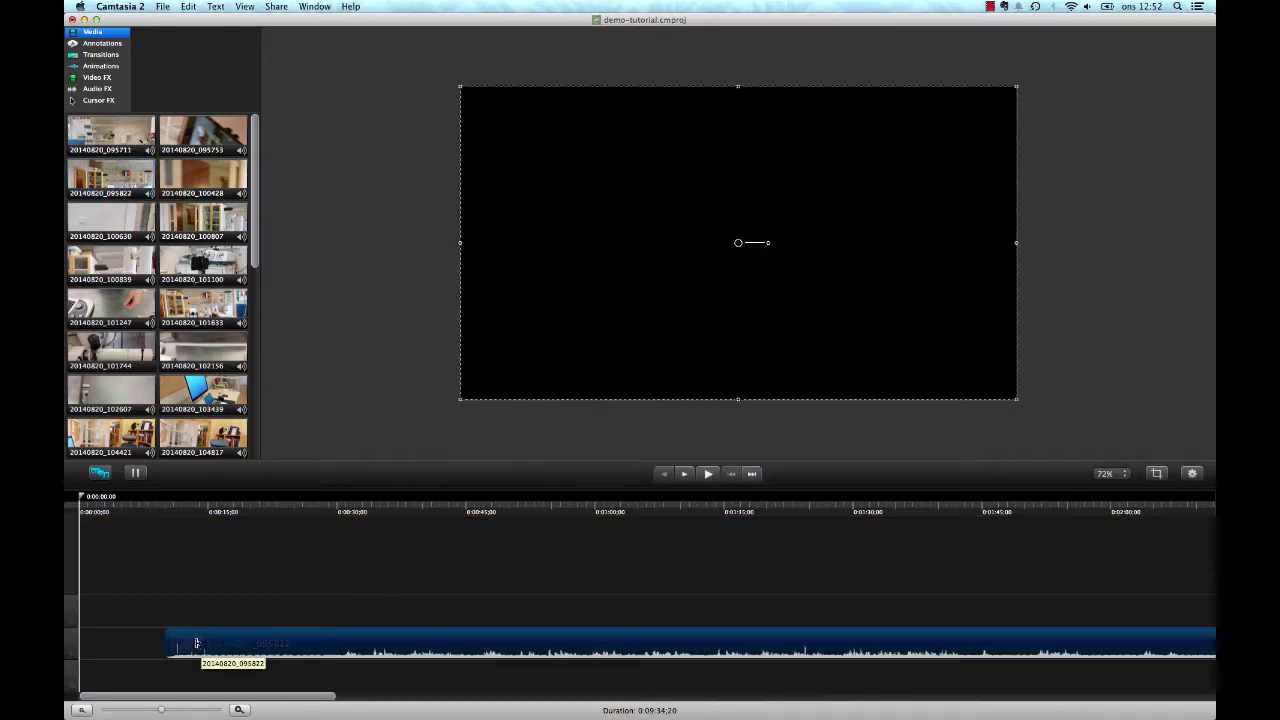
click(181, 503)
drag(181, 503, 334, 506)
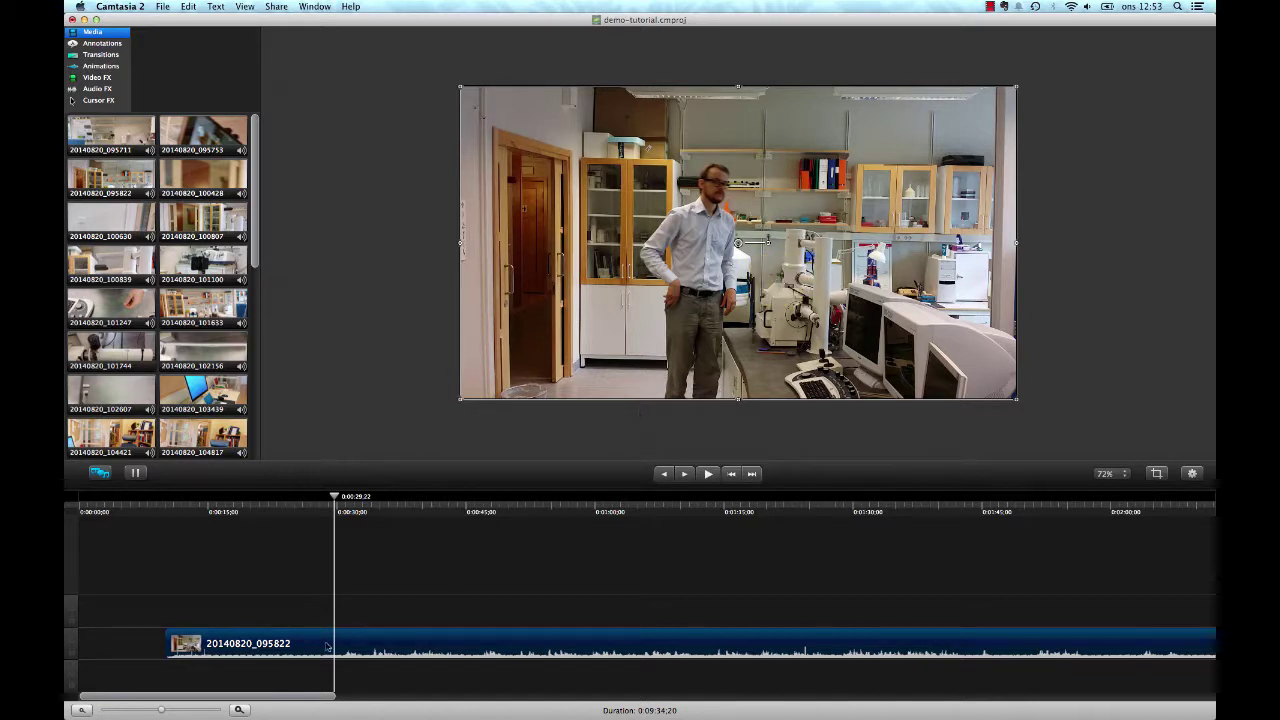
right_click(214, 645)
click(242, 667)
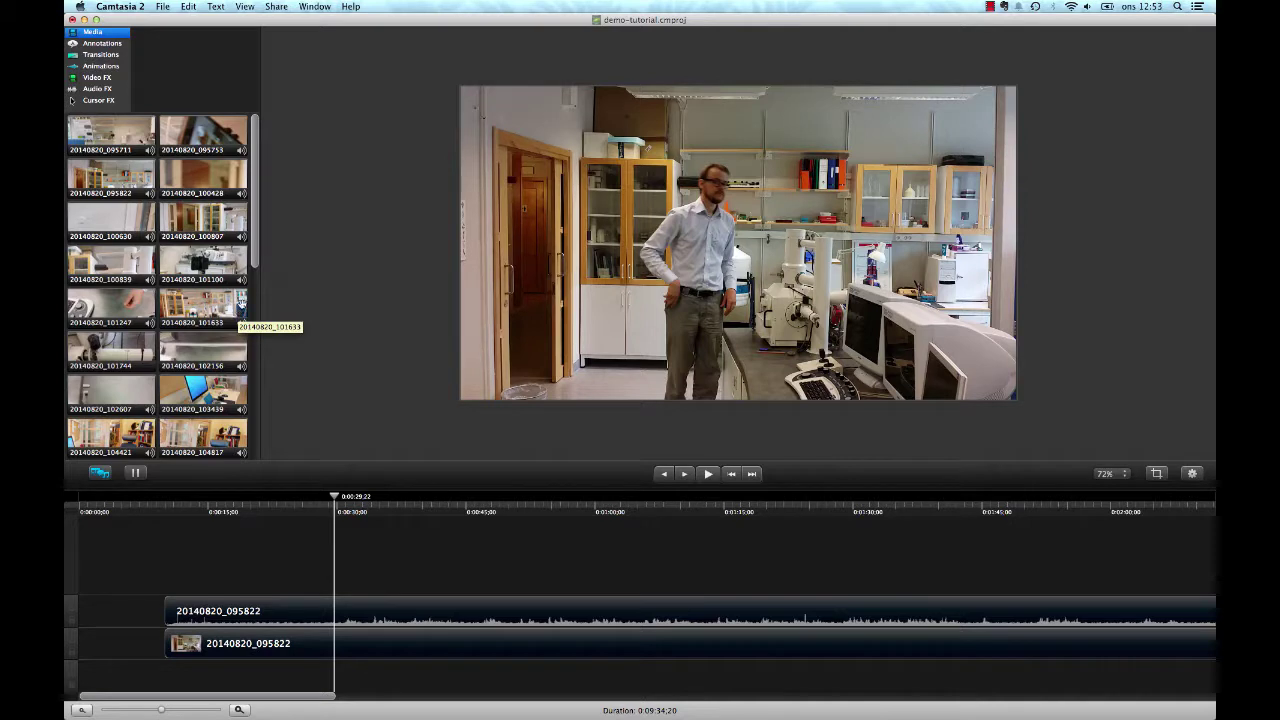
drag(257, 265, 263, 372)
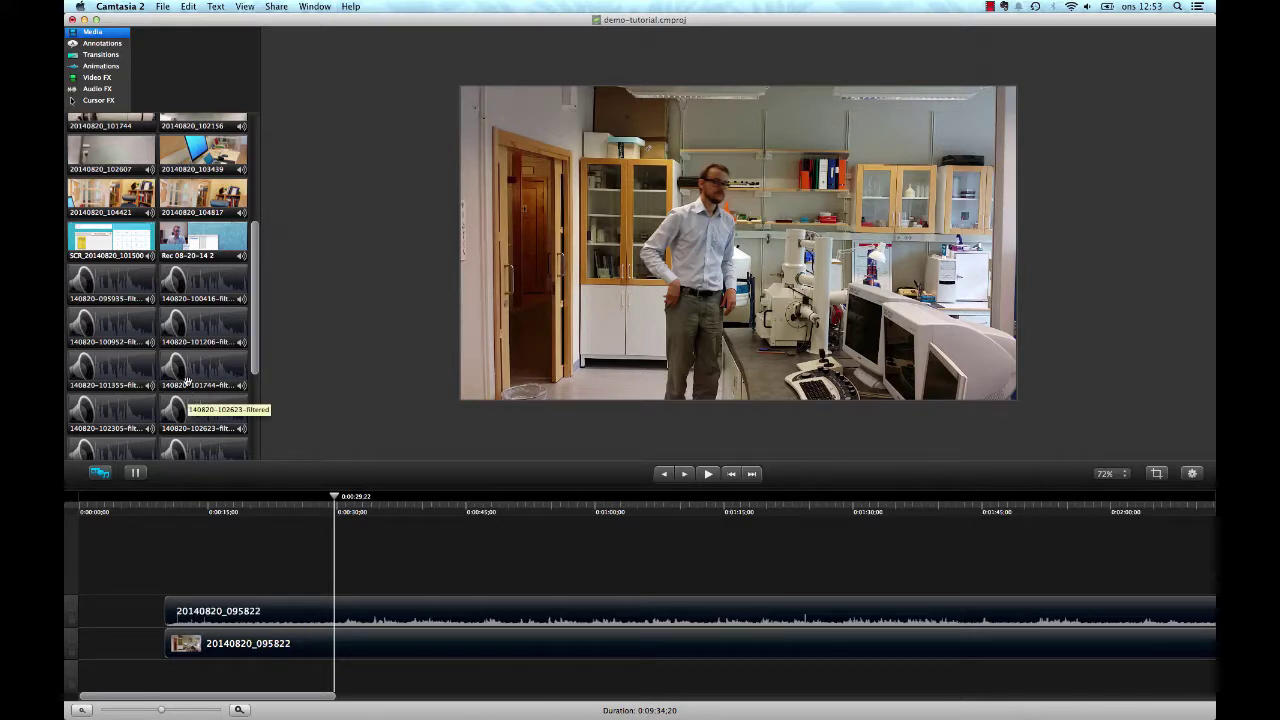
click(104, 283)
drag(110, 285, 195, 580)
Step: Move the video and its camera audio to the timeline start and shift the filtered audio earlier to line up the waveforms
drag(135, 617, 150, 650)
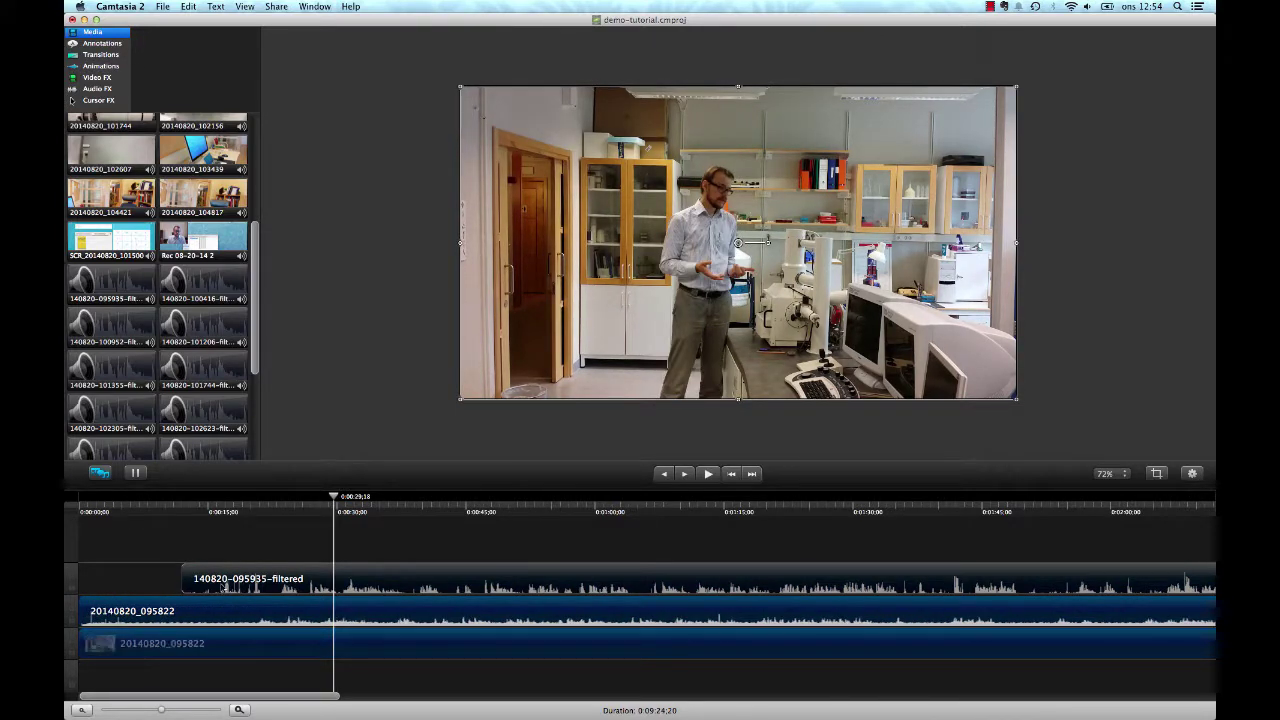
mouse_move(328, 584)
mouse_down()
mouse_move(447, 594)
mouse_move(309, 594)
mouse_up()
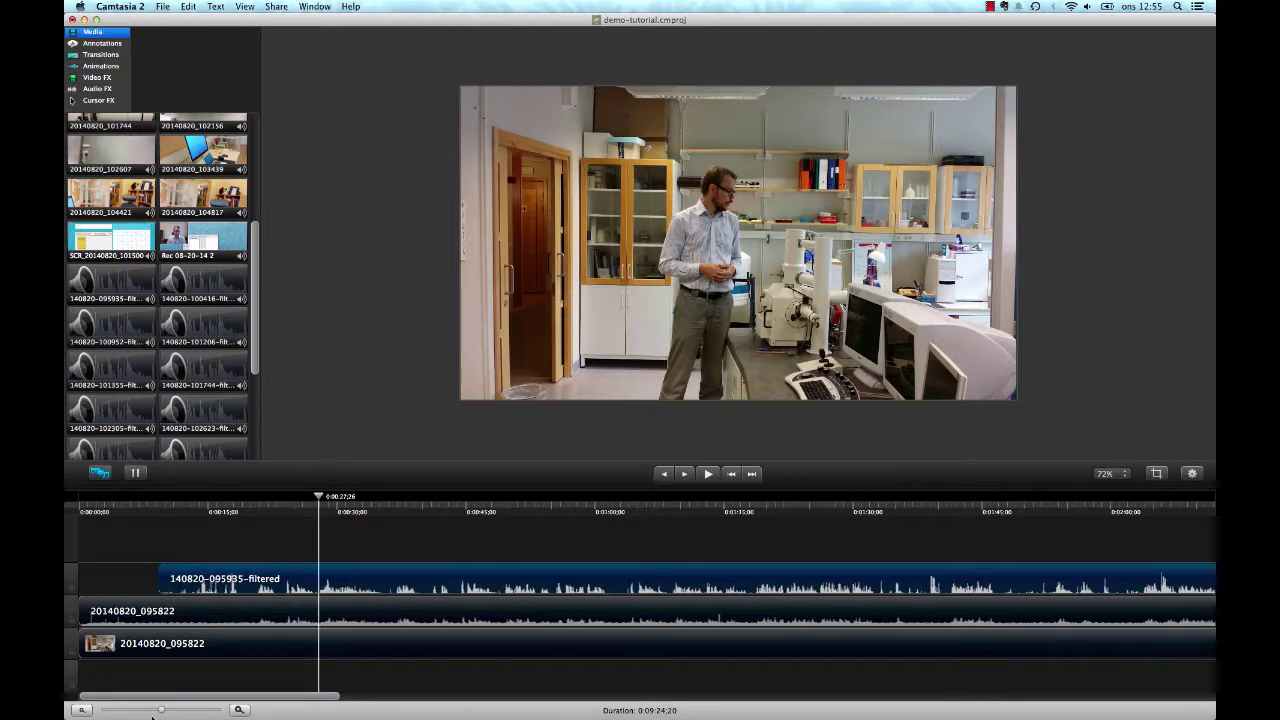
drag(160, 710, 193, 711)
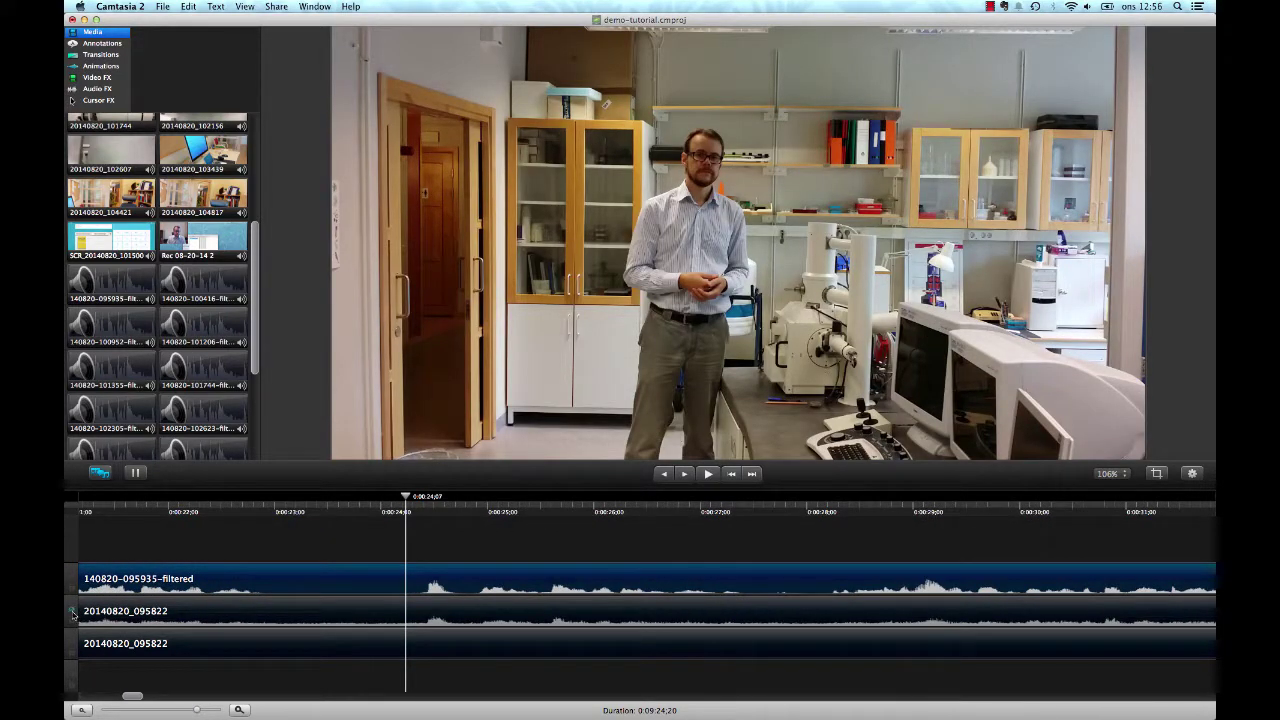
Step: Disable the camera audio track and play the video with only the filtered audio from about 24 s
click(73, 612)
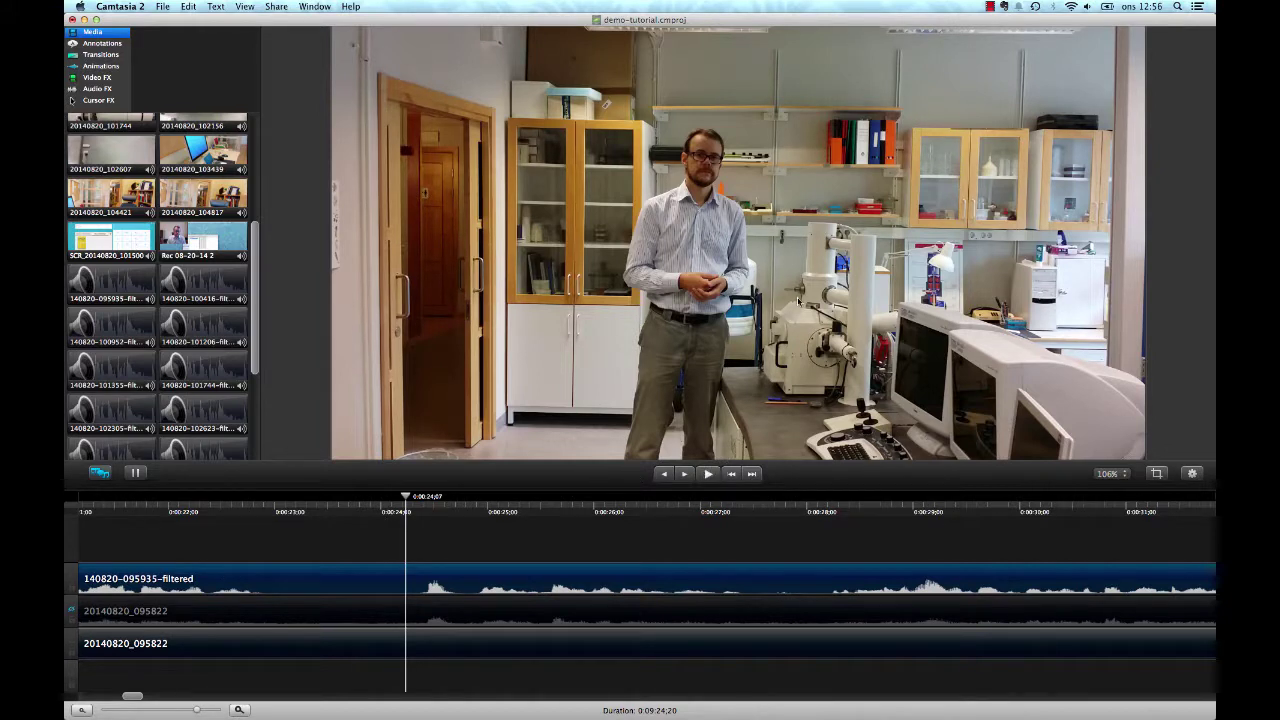
click(708, 474)
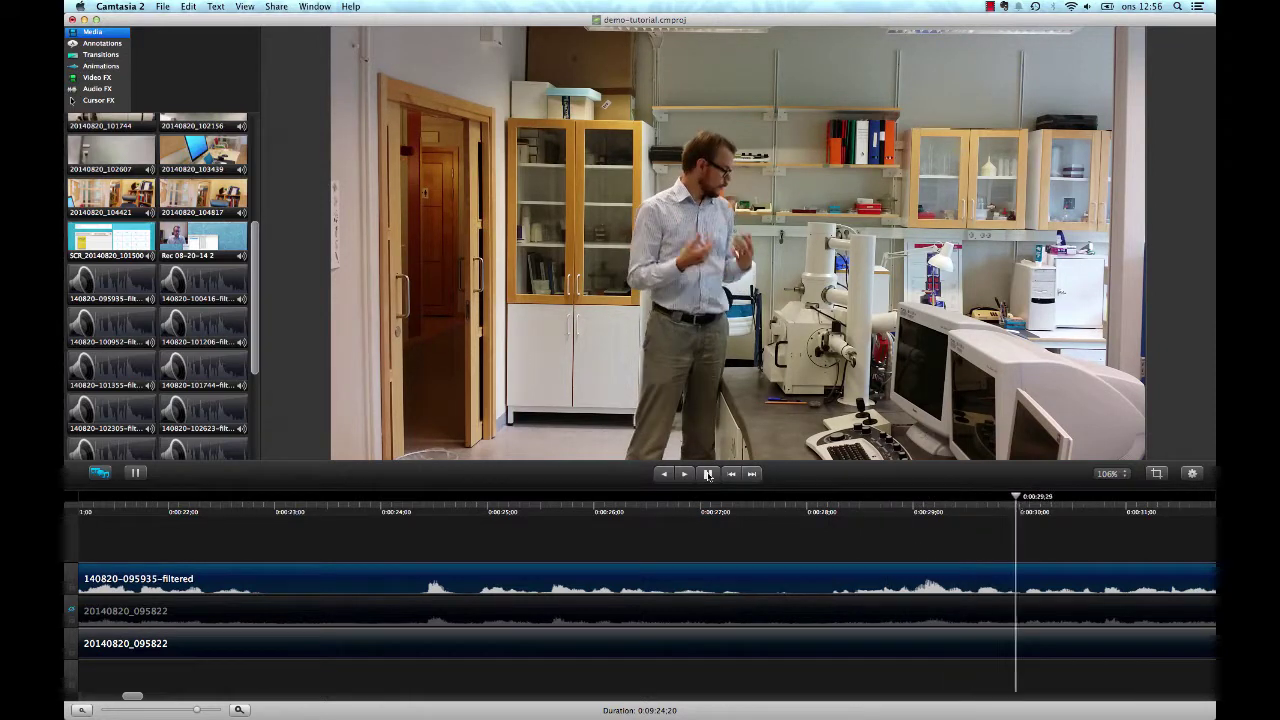
click(708, 474)
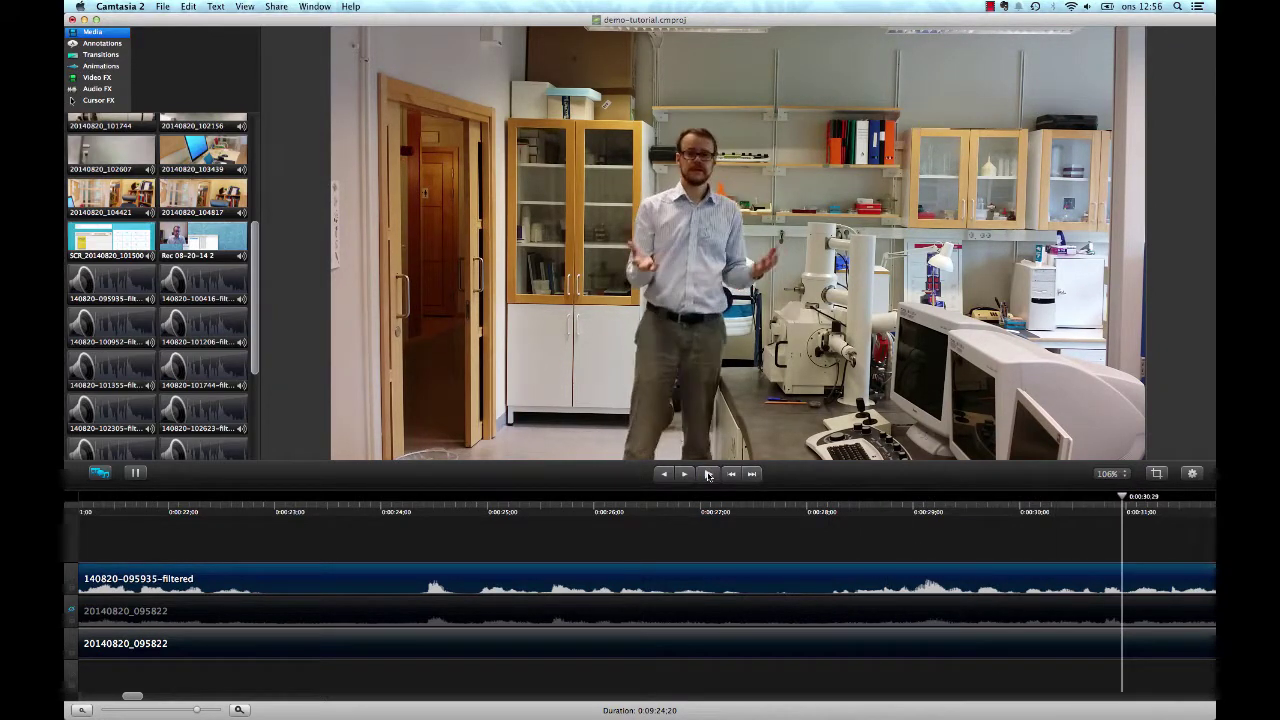
Step: Return to about 24 s, disable the filtered audio track, enable the camera audio track and play the video for comparison
click(420, 500)
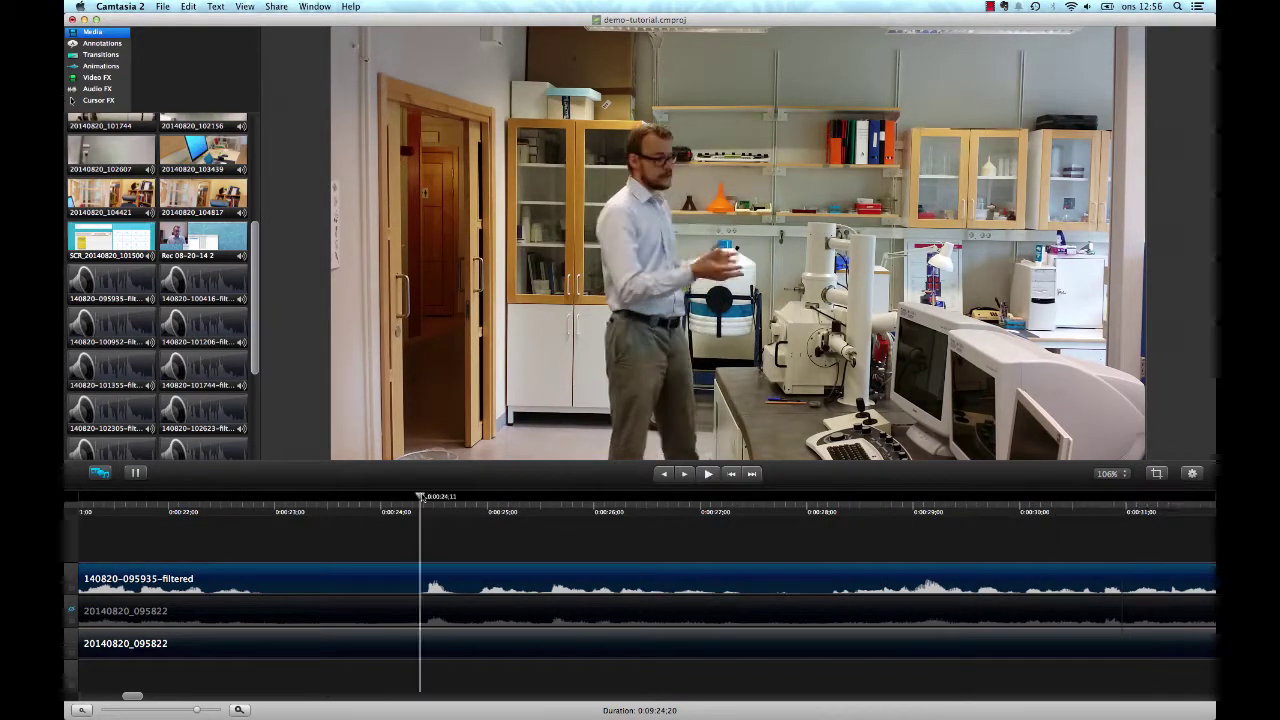
click(70, 603)
click(71, 610)
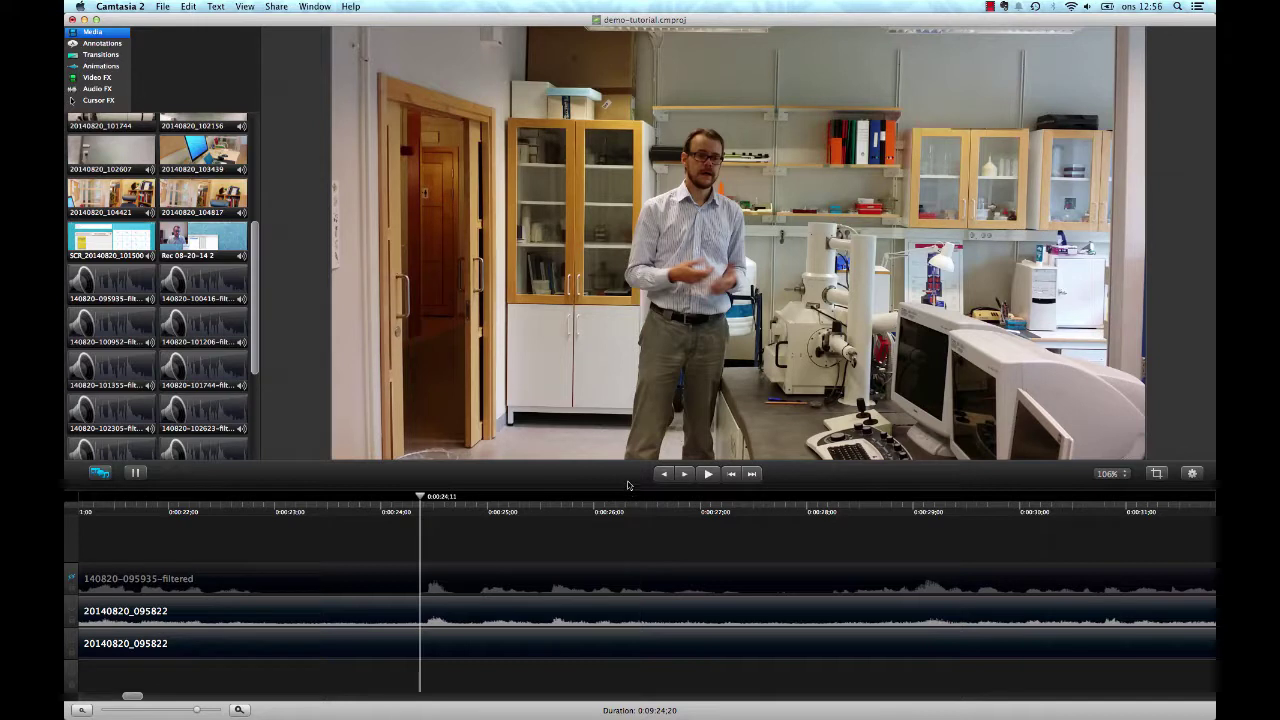
click(707, 475)
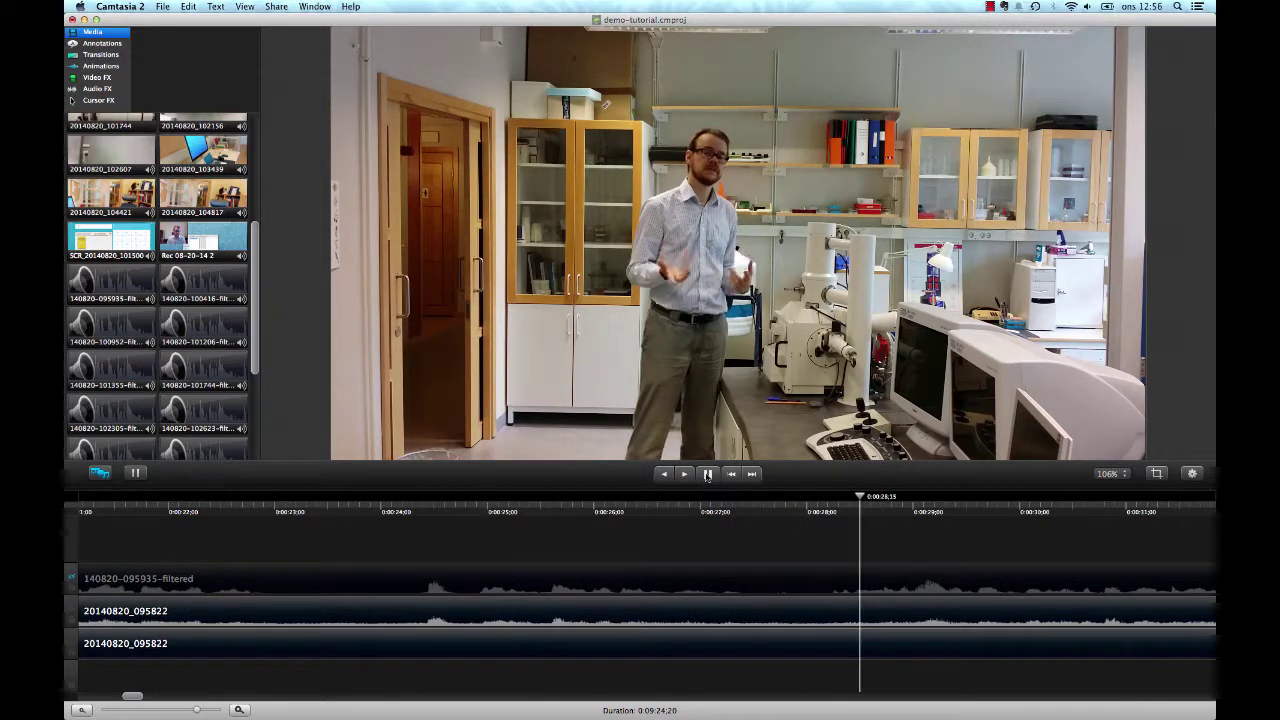
click(707, 475)
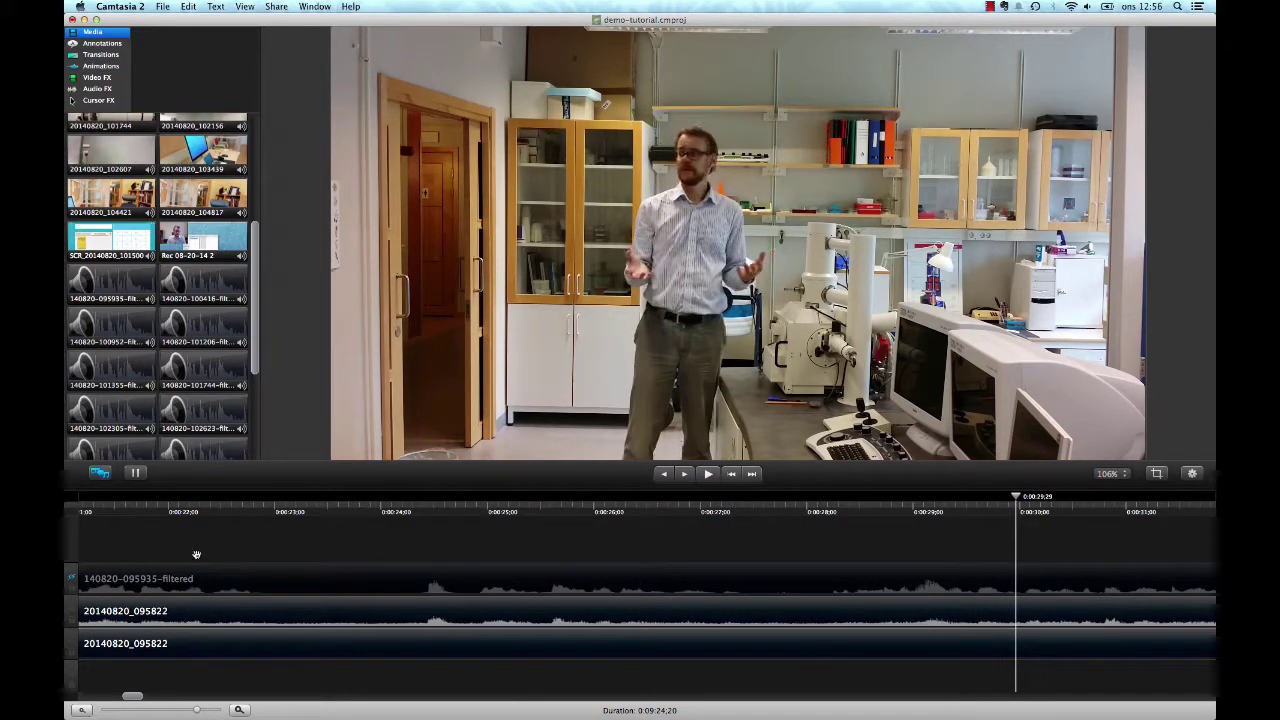
Step: Disable the camera audio track again and enable the filtered audio track, showing a longer stretch of the timeline
click(72, 611)
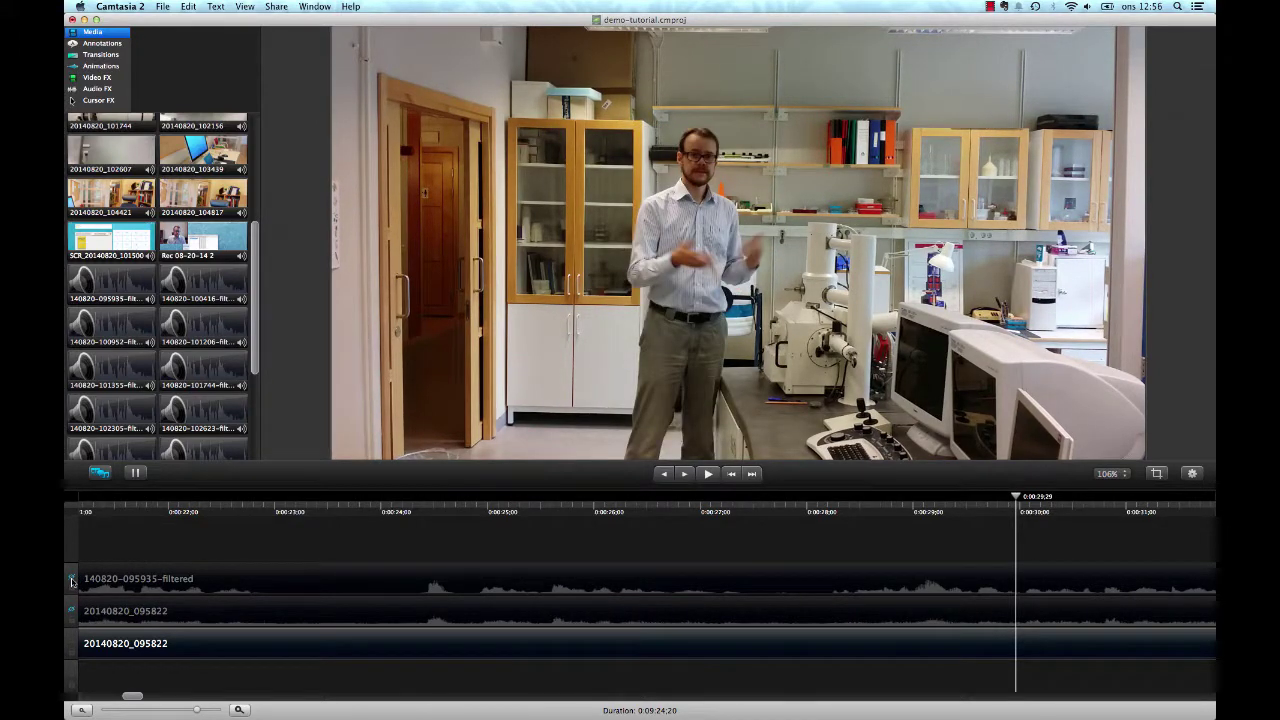
click(72, 581)
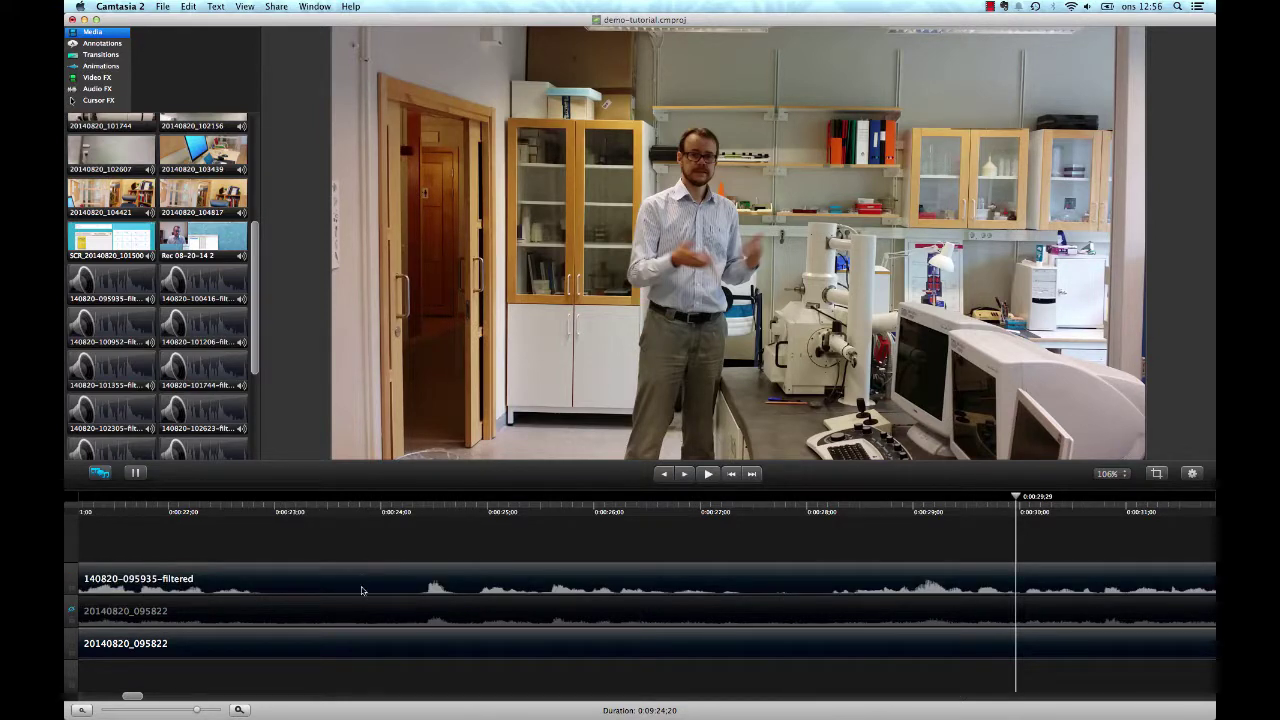
drag(188, 711, 184, 711)
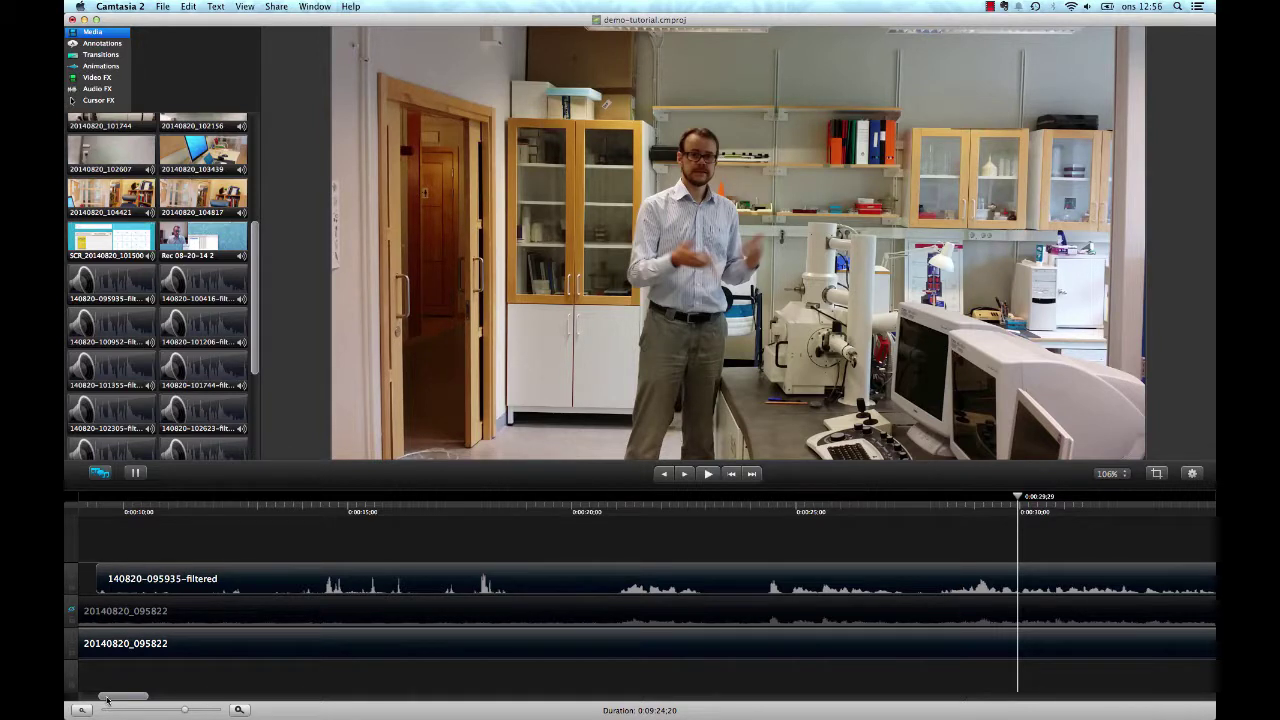
drag(107, 700, 162, 712)
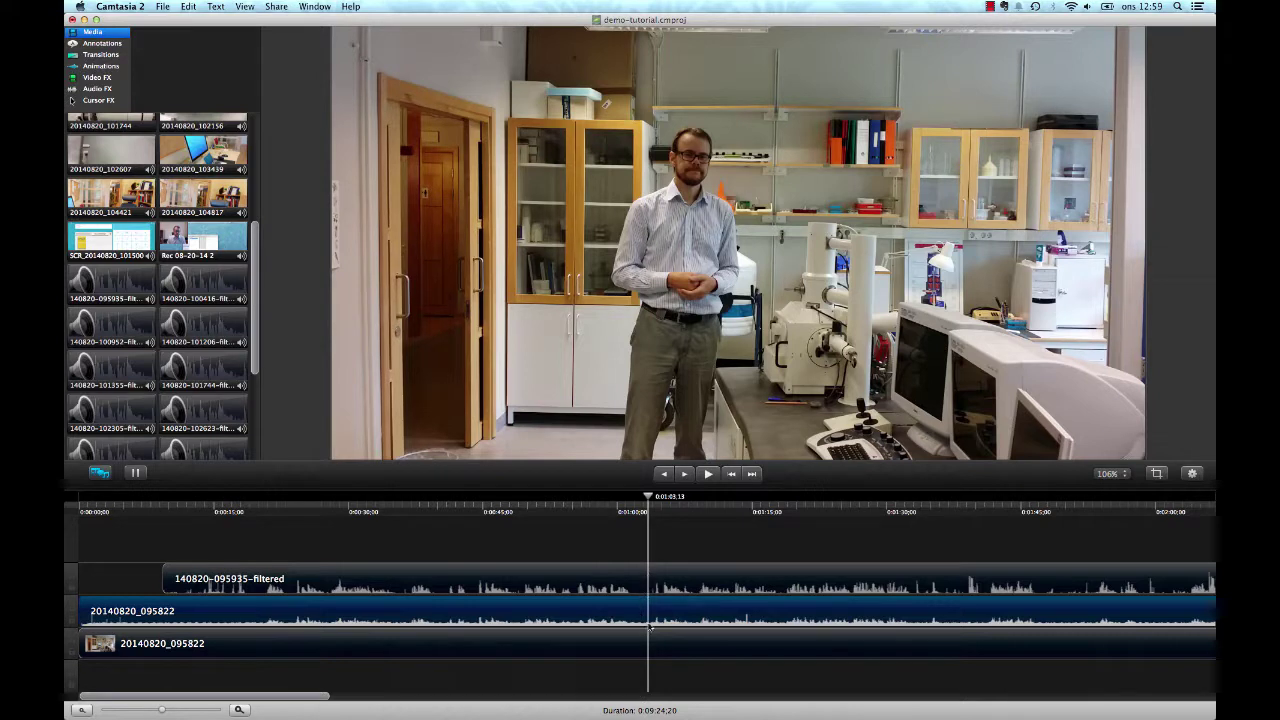
Step: Play the video briefly from about 0:01:03 to find the starting point, and split all tracks at 0:01:03;11
key(space)
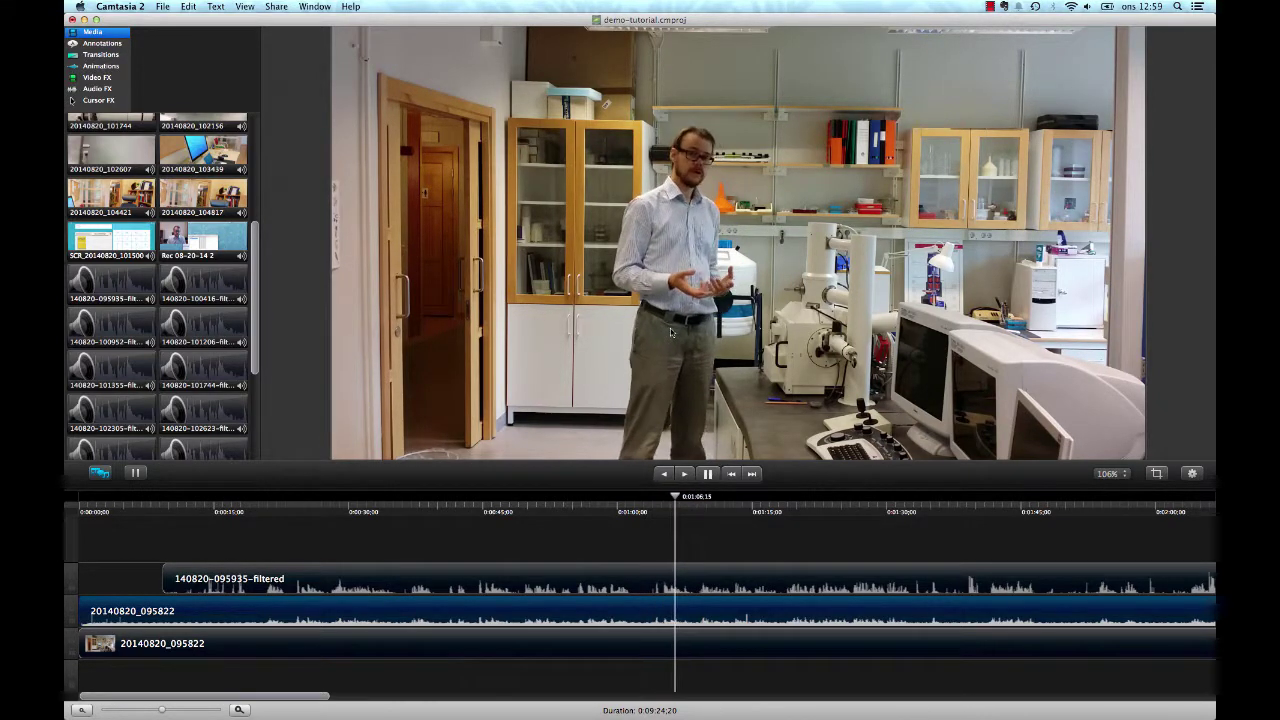
key(space)
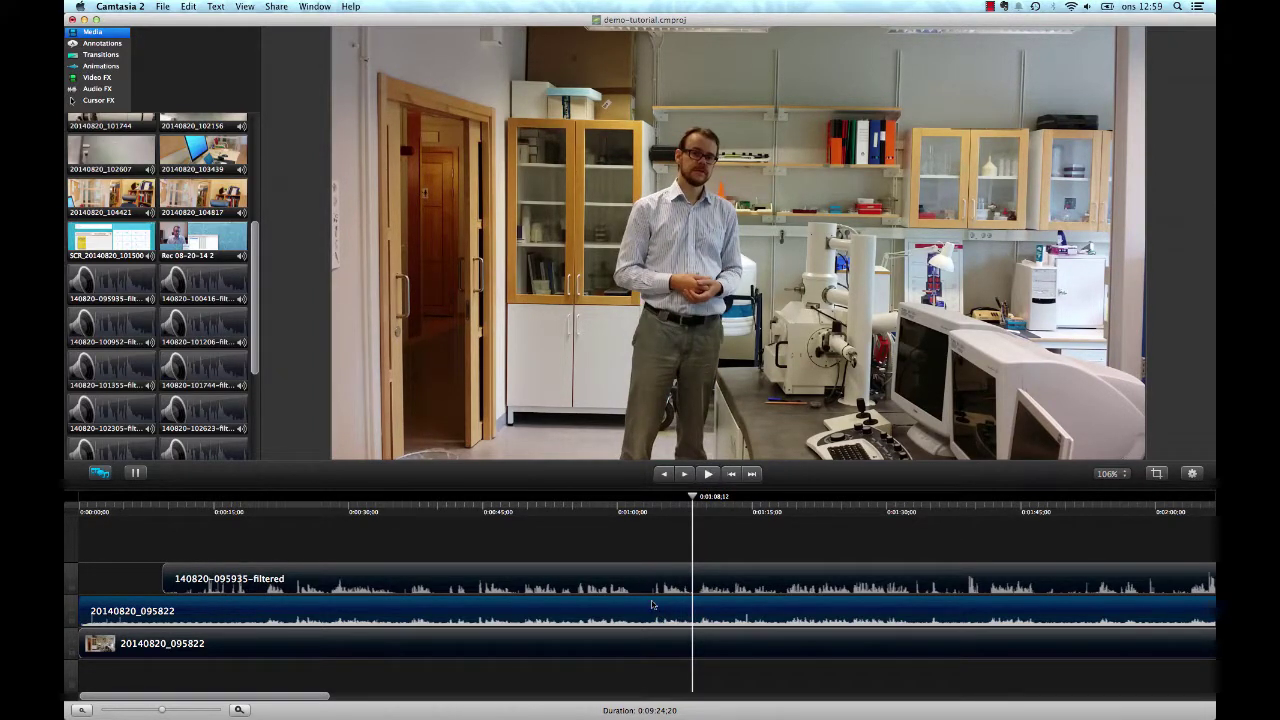
drag(658, 496, 648, 502)
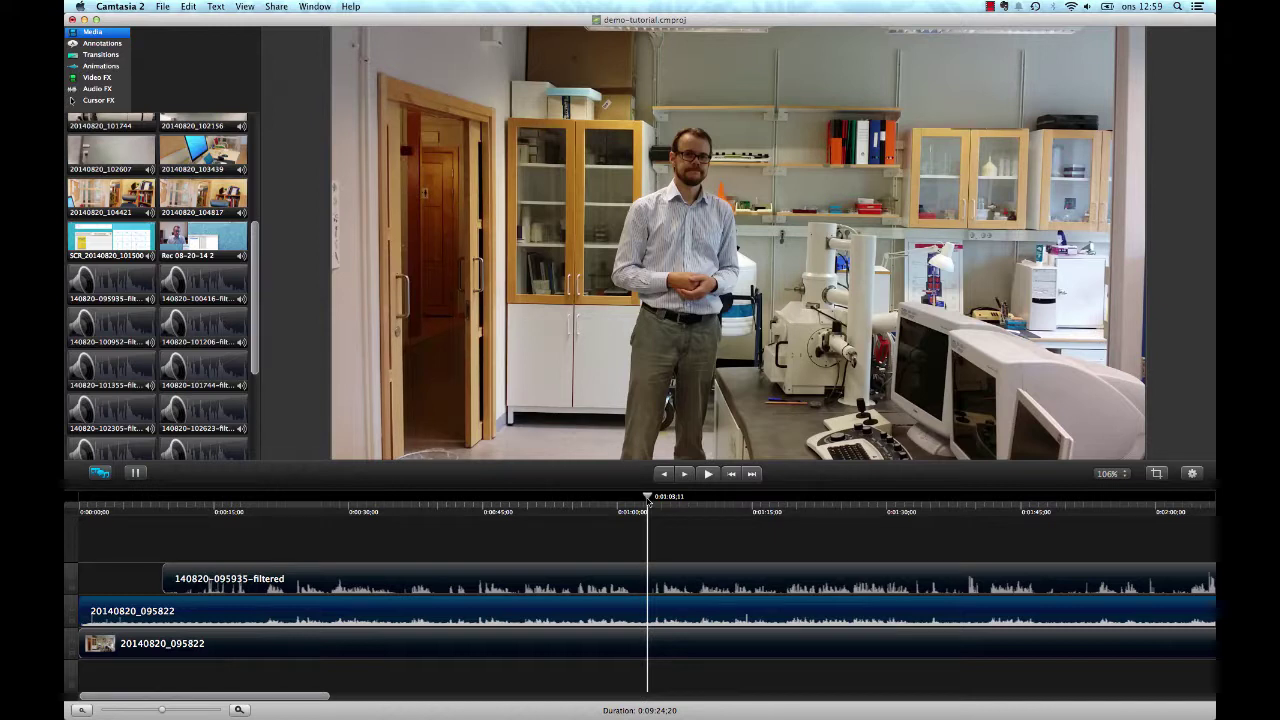
right_click(652, 499)
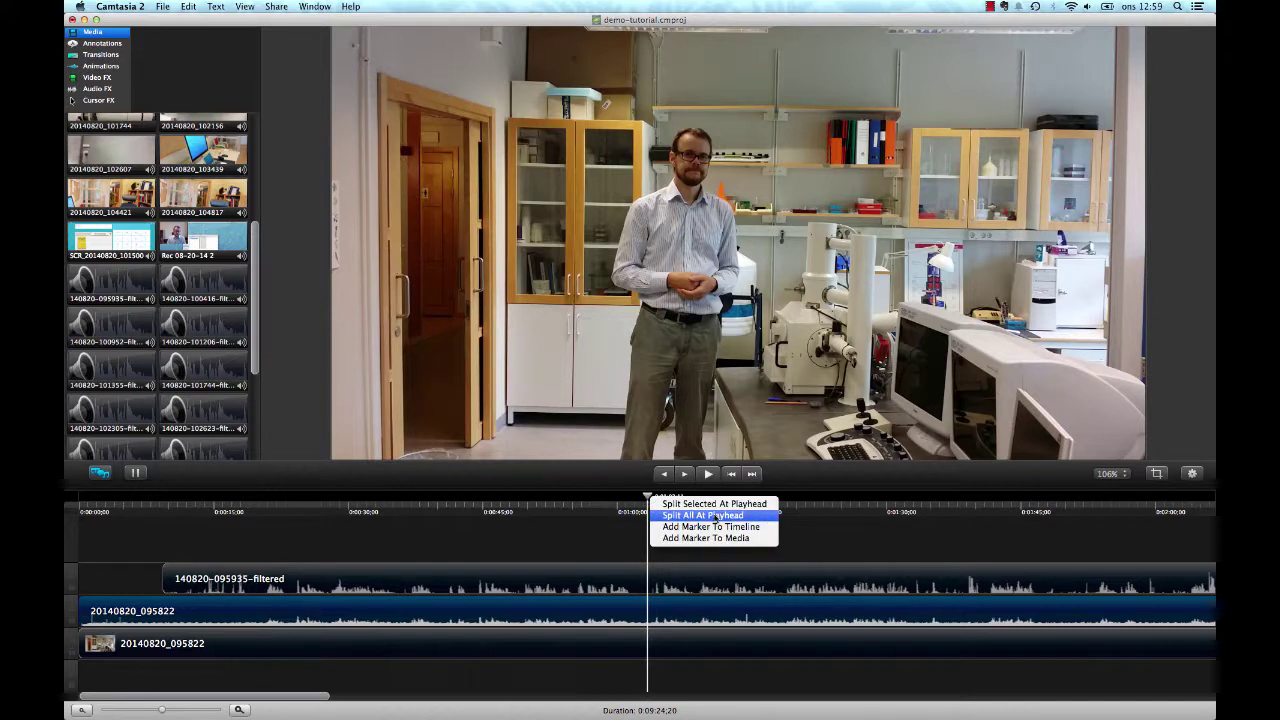
click(695, 516)
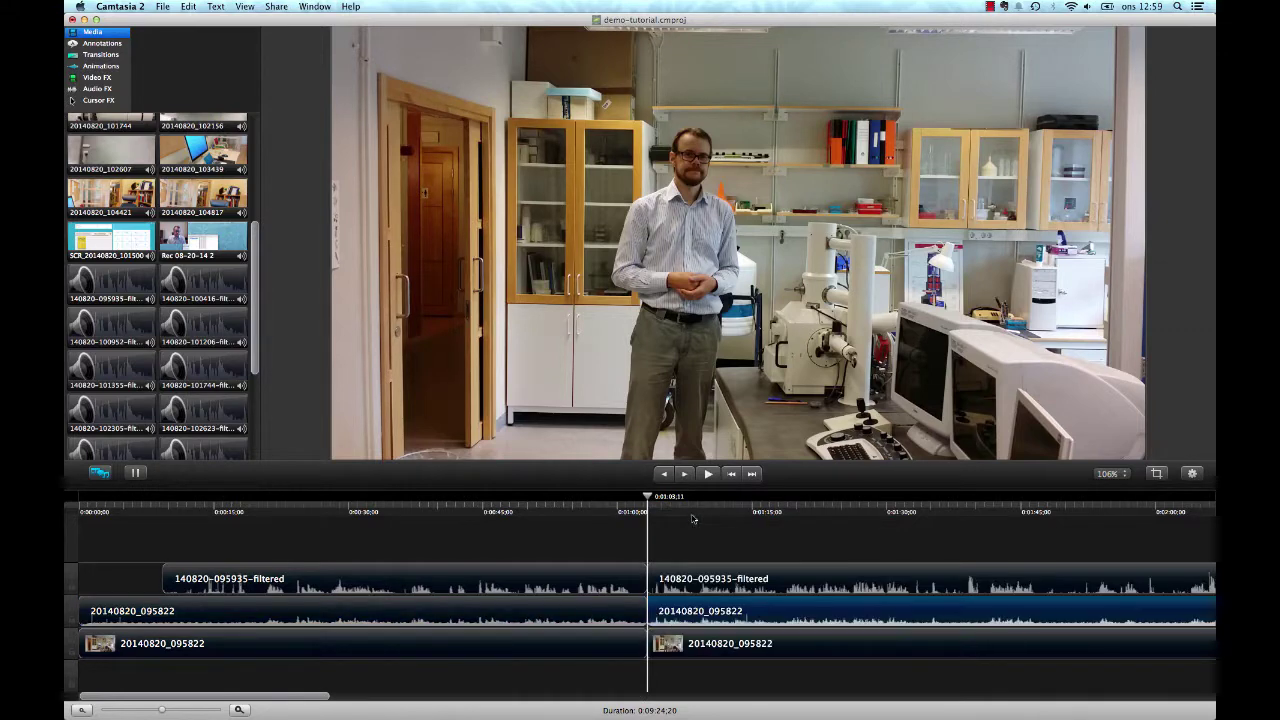
Step: Delete the video and both audio pieces before the split and shift the remaining three clips to the timeline start
click(568, 578)
shift+click(562, 618)
shift+click(563, 645)
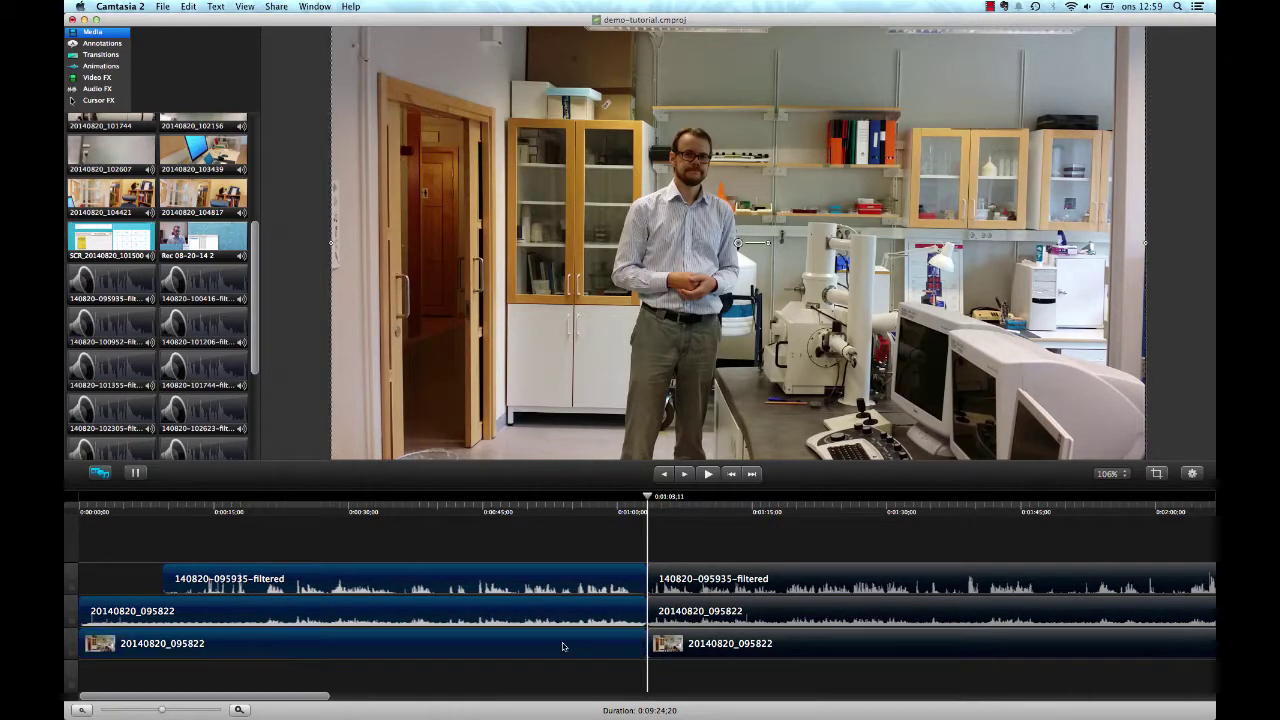
key(Delete)
drag(581, 556, 214, 643)
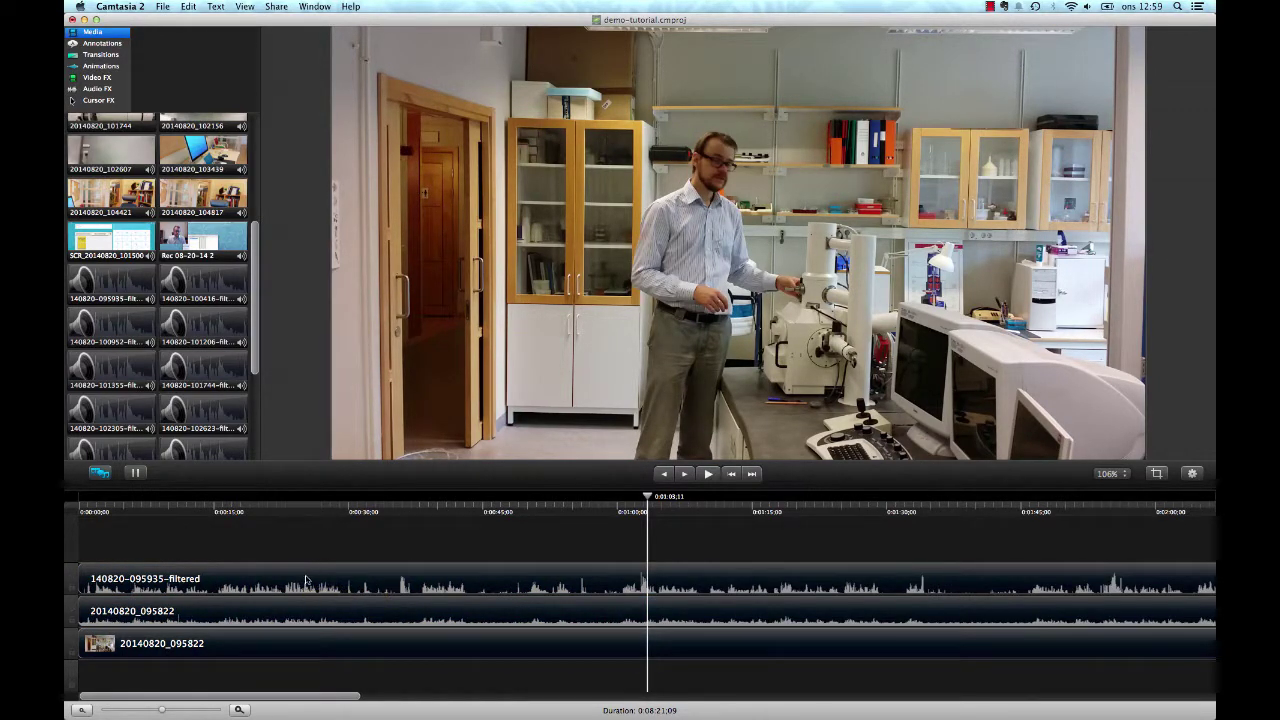
Step: Place the filtered audio on the track below the video, disable the camera audio track and return to the timeline start
drag(316, 579, 314, 668)
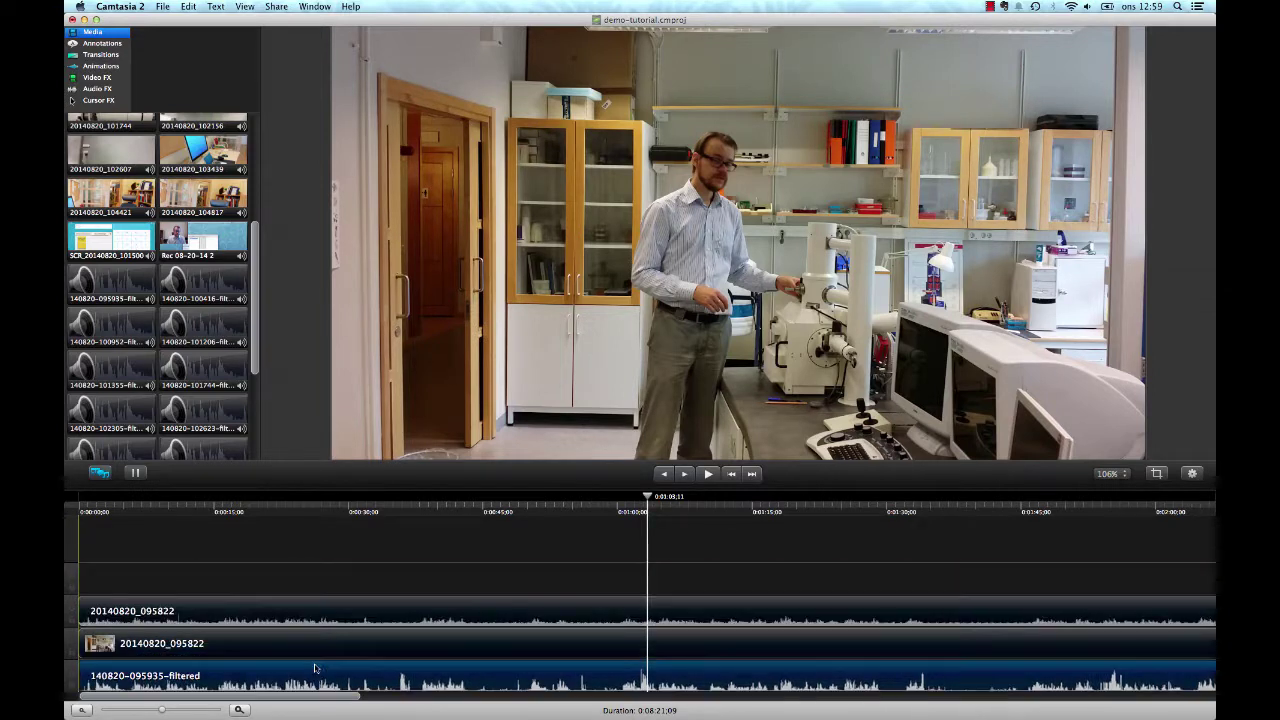
click(70, 613)
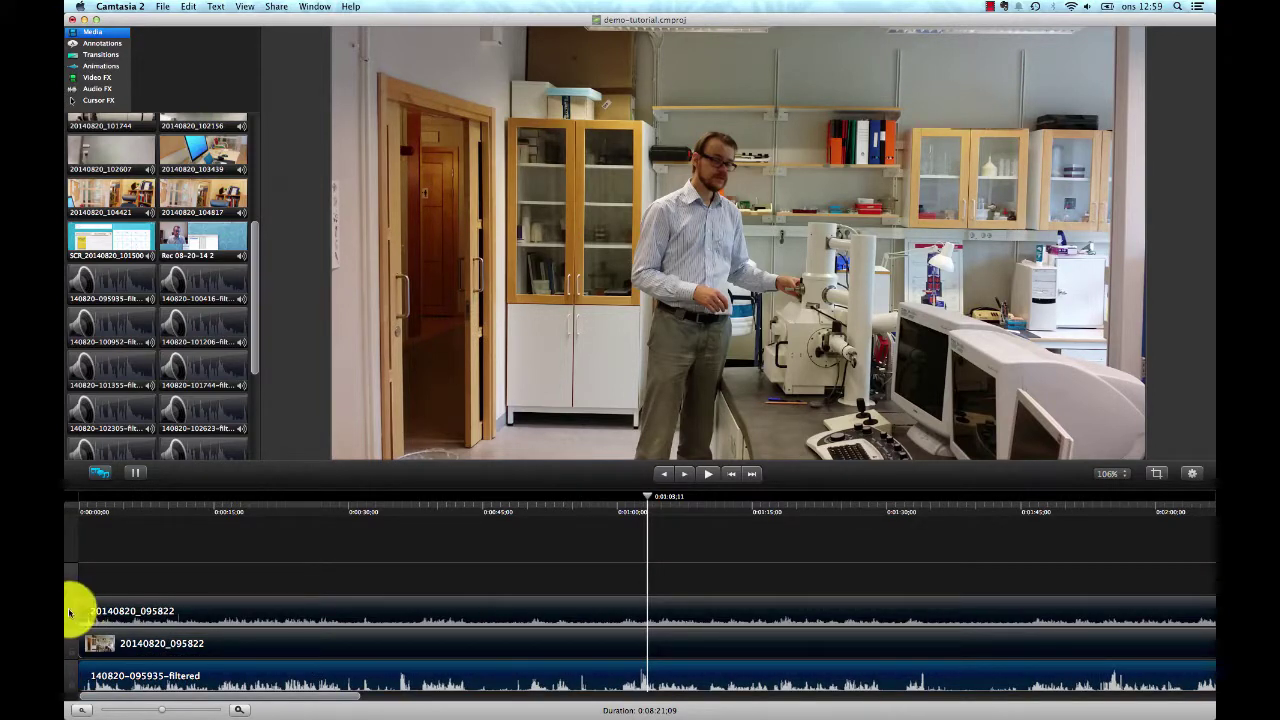
drag(70, 613, 640, 606)
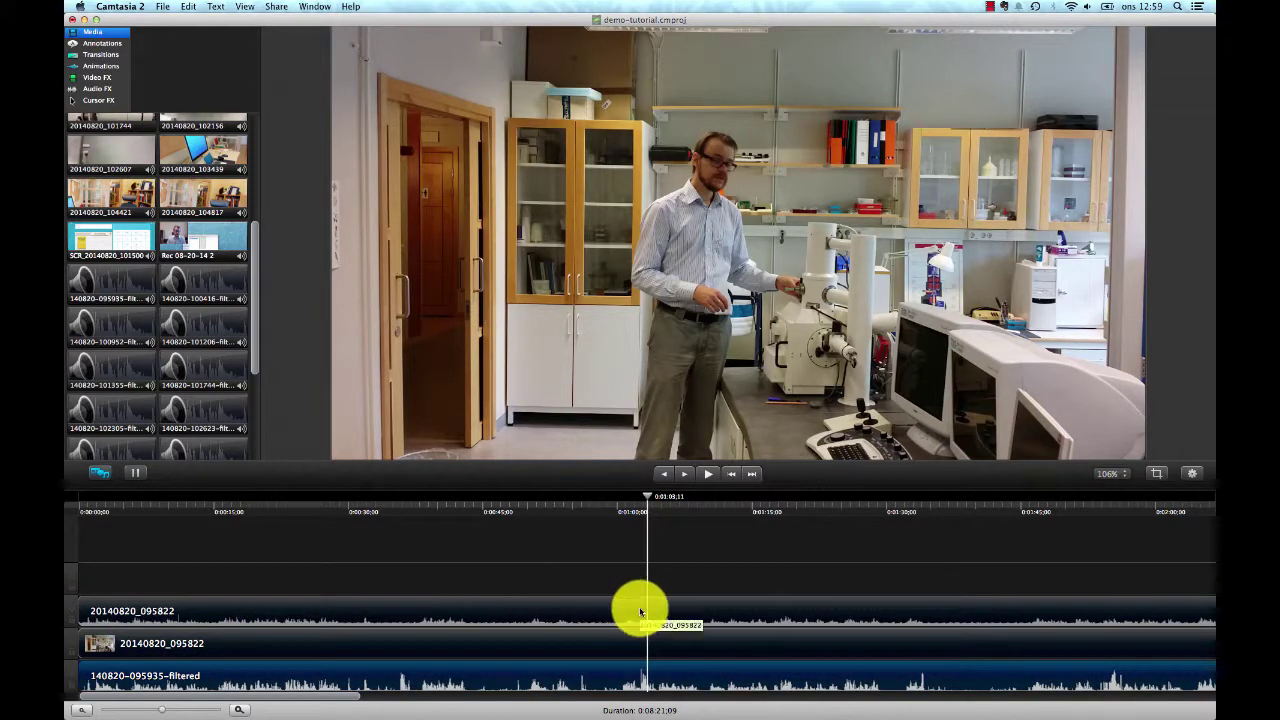
key(Home)
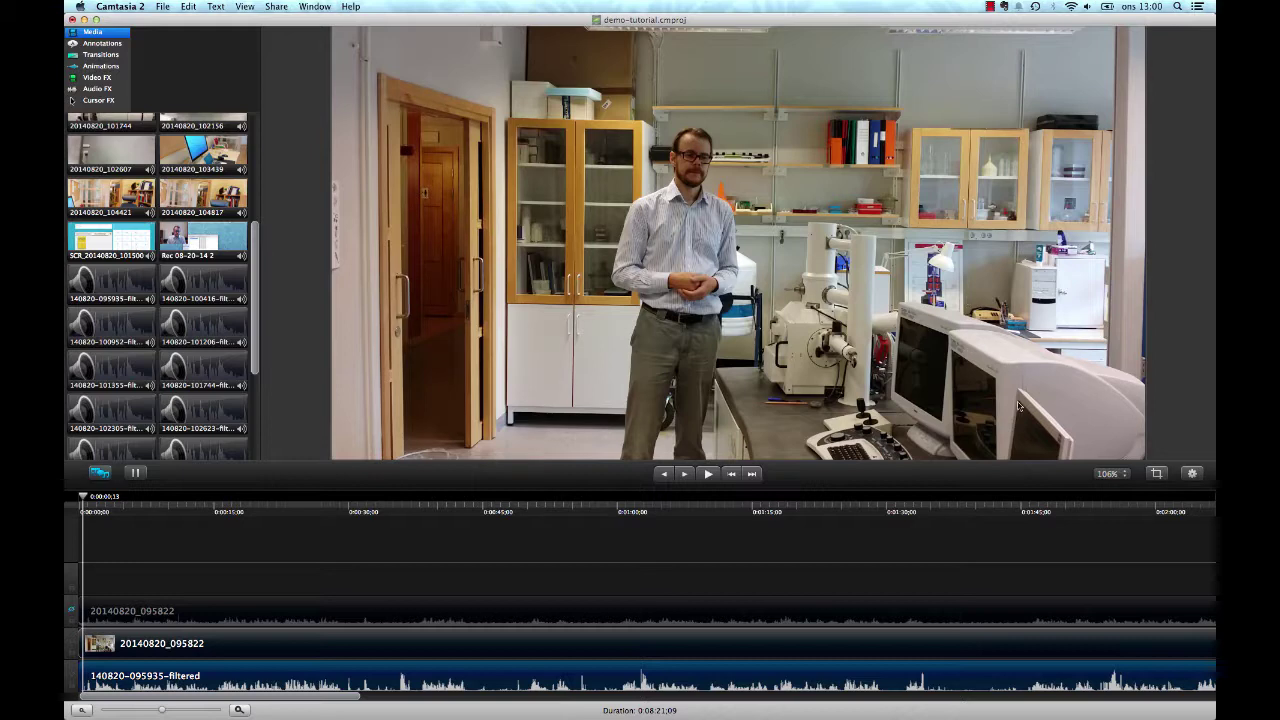
Step: Crop the video to the area around the presenter and the microscope, and enlarge the cropped image to fill the canvas
click(1157, 473)
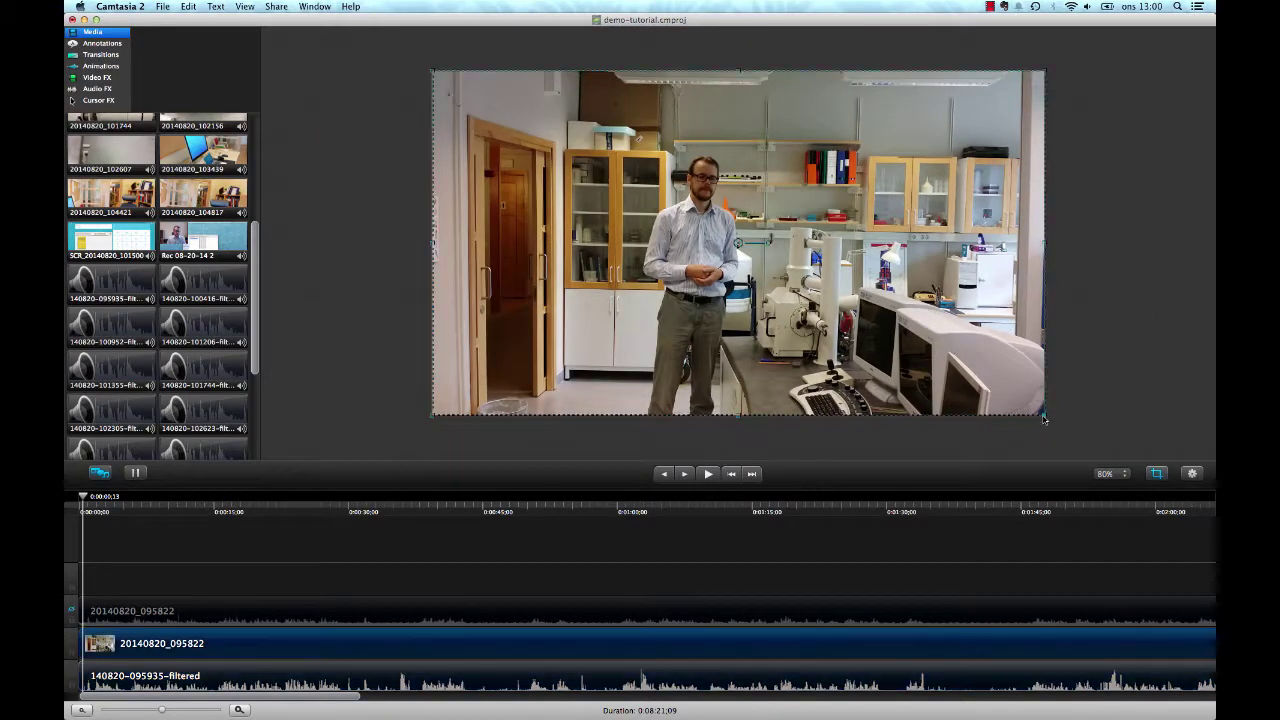
drag(1043, 414, 876, 345)
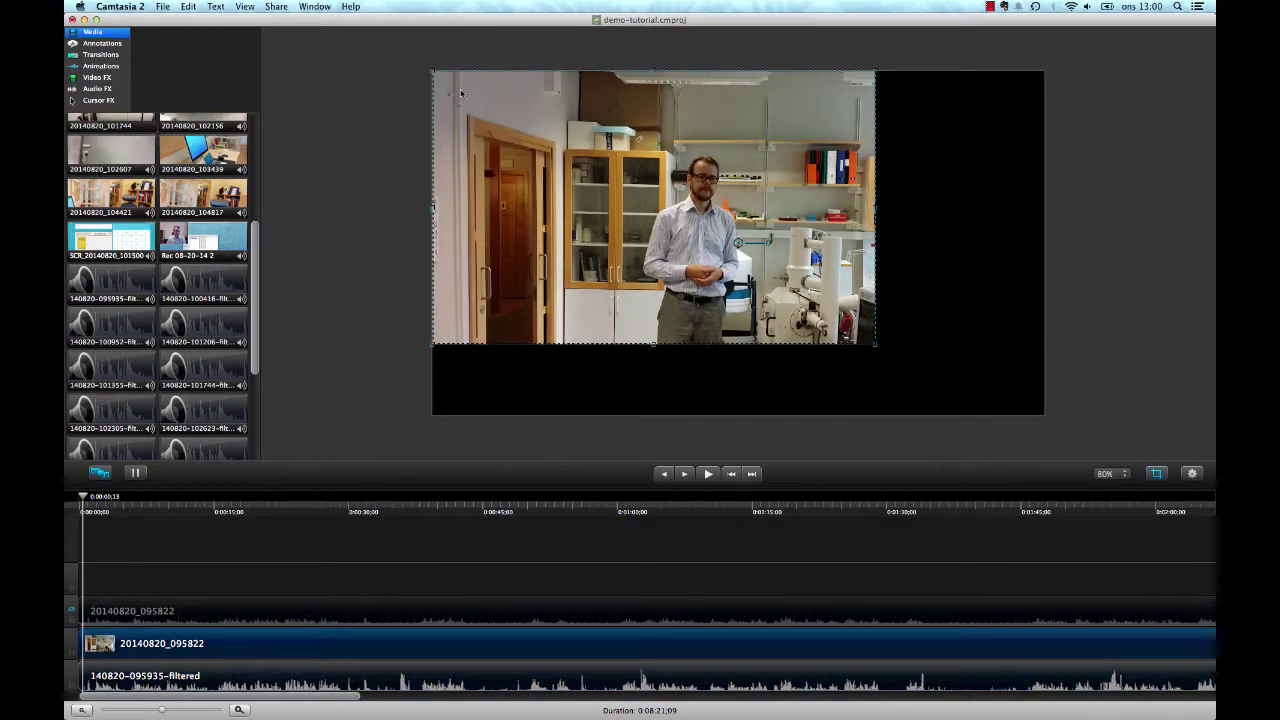
drag(432, 71, 547, 131)
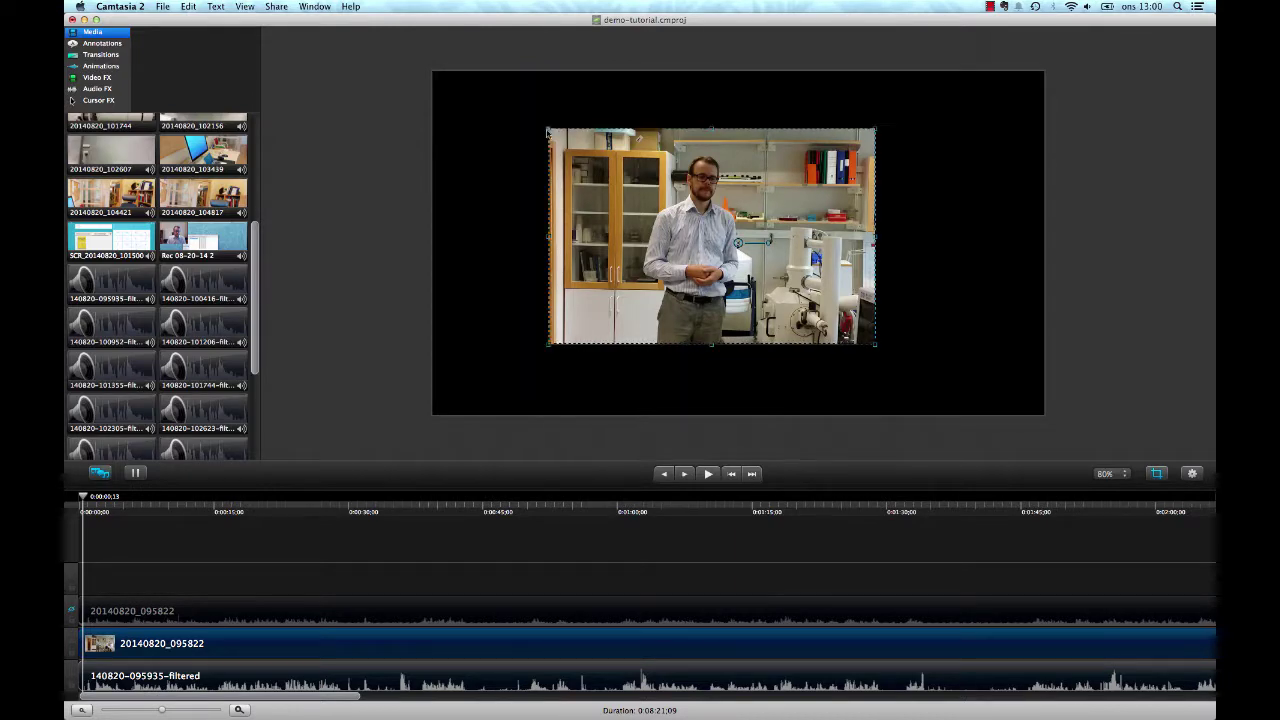
drag(876, 237, 943, 242)
click(1156, 474)
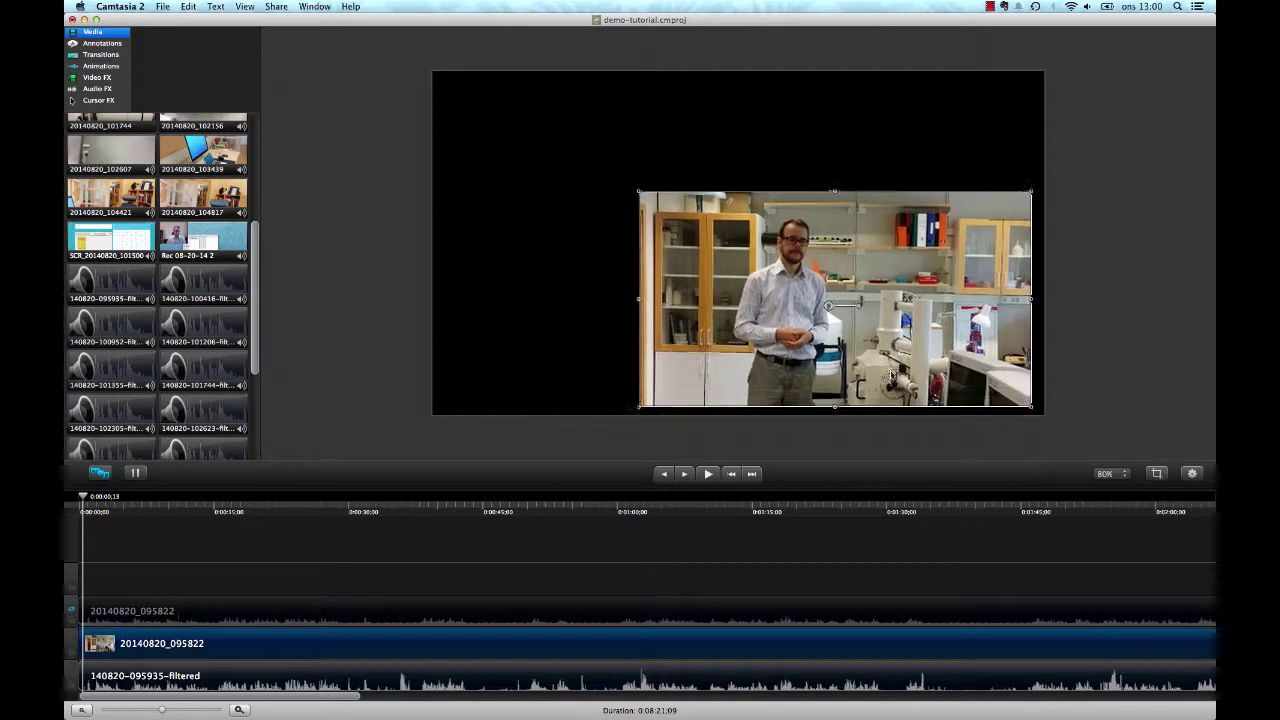
drag(651, 197, 431, 70)
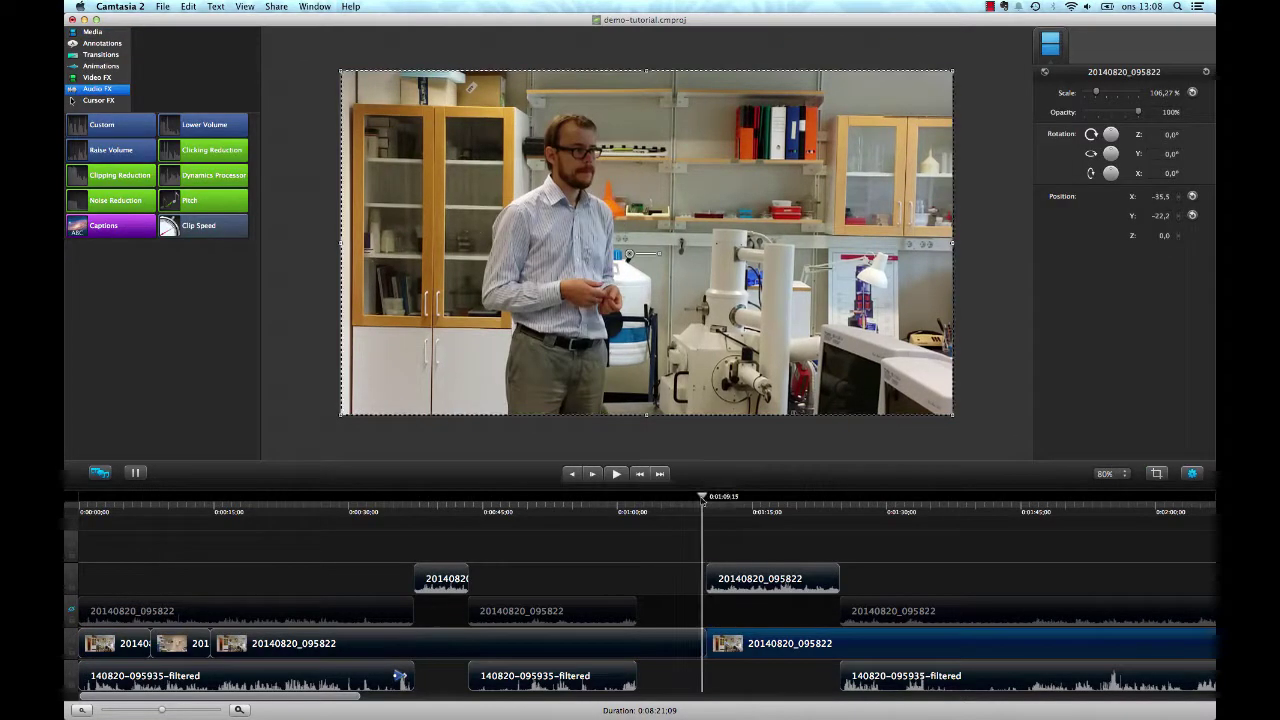
Step: Split the video clip at 0:01:24;27, where the third filtered audio piece begins
drag(701, 498, 840, 500)
click(857, 677)
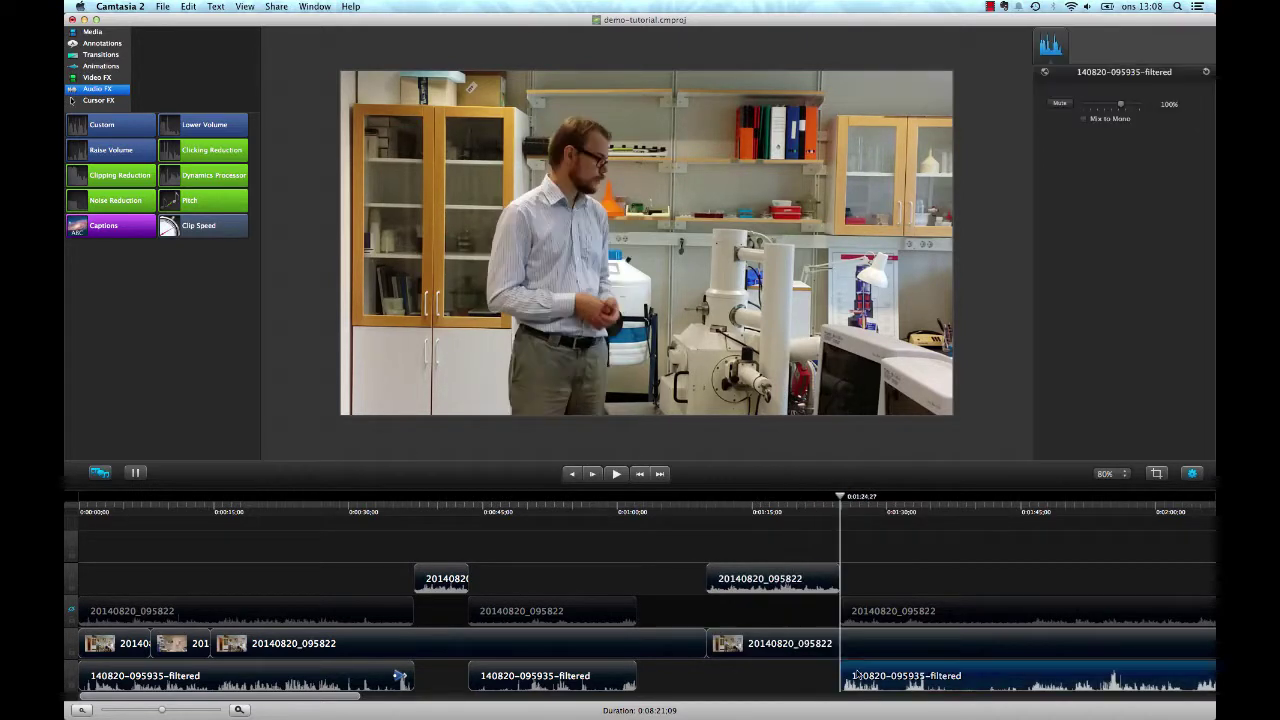
right_click(848, 644)
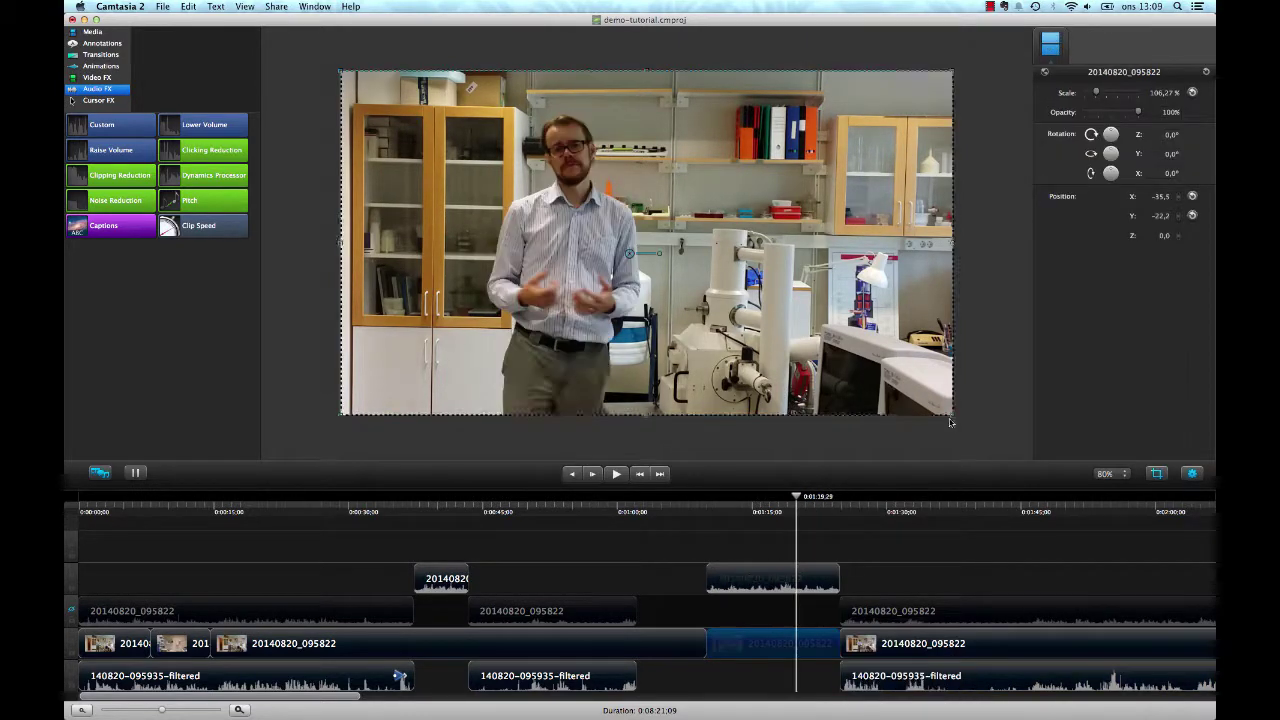
Step: Crop the video piece around 0:01:20 to the presenter's upper body and scale it to about 208% to fill the canvas
drag(952, 414, 744, 295)
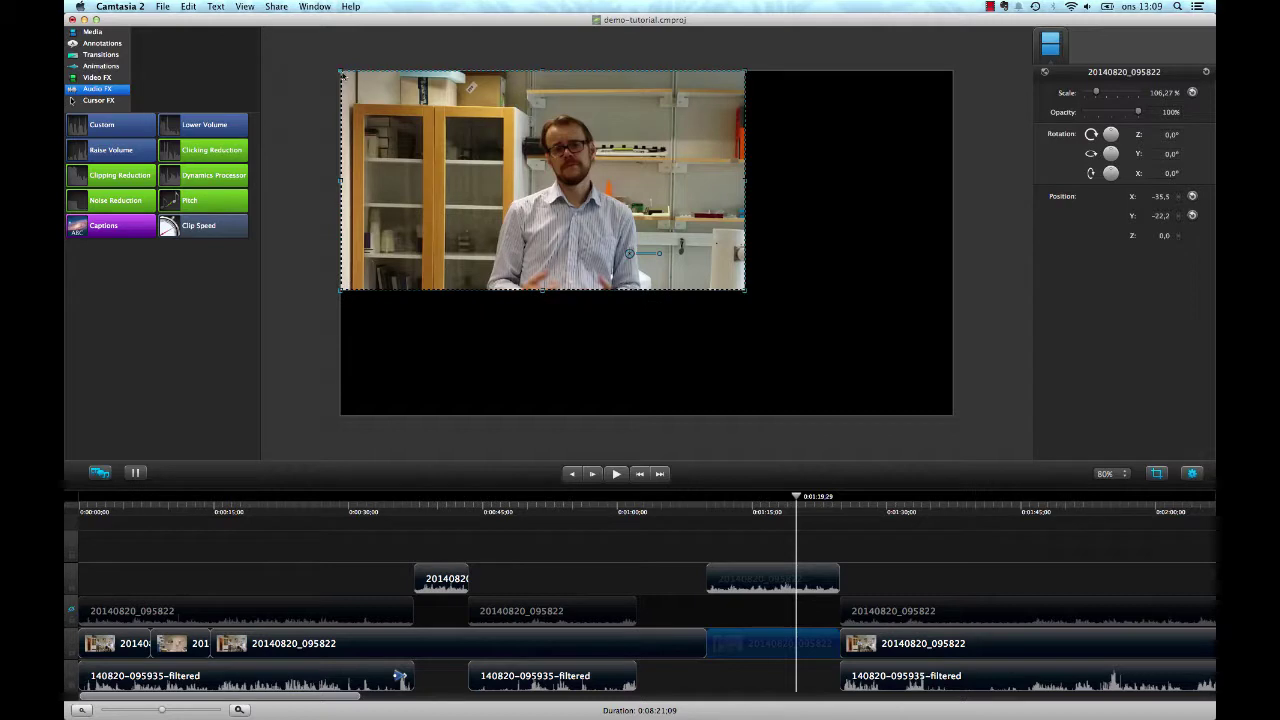
drag(343, 74, 429, 86)
drag(720, 260, 857, 362)
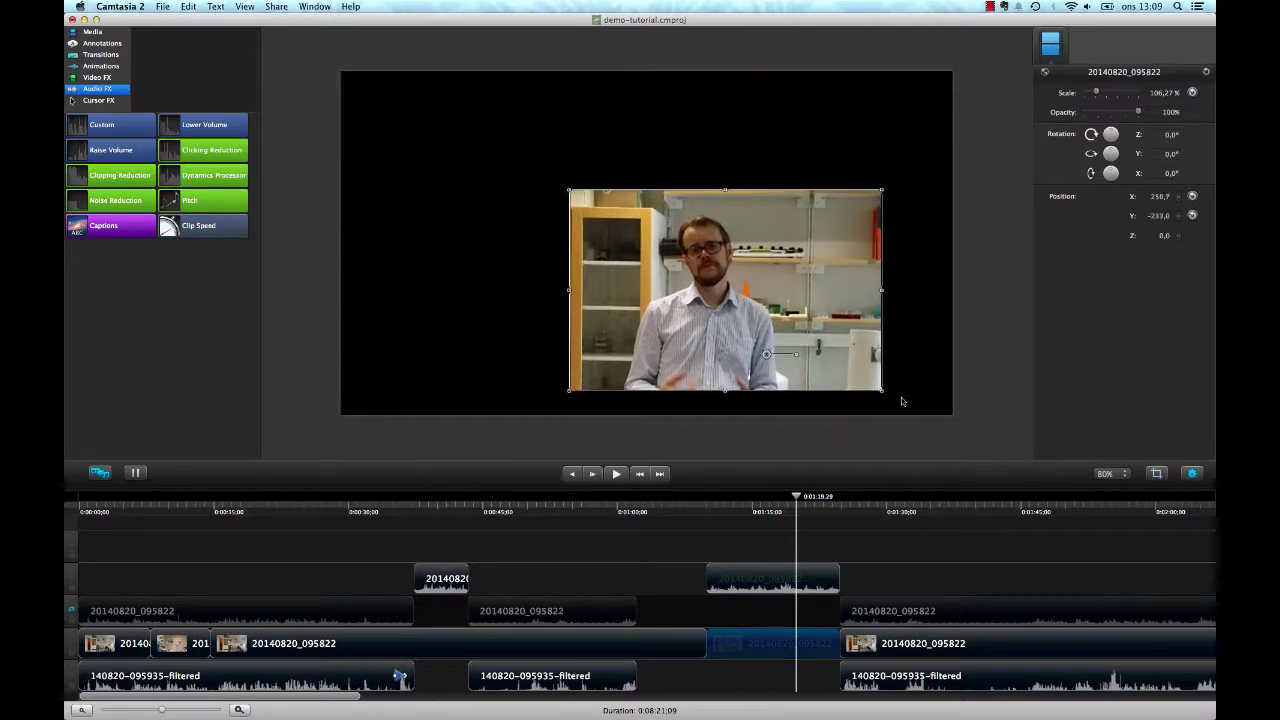
drag(902, 401, 953, 410)
drag(641, 216, 404, 230)
key(super+minus)
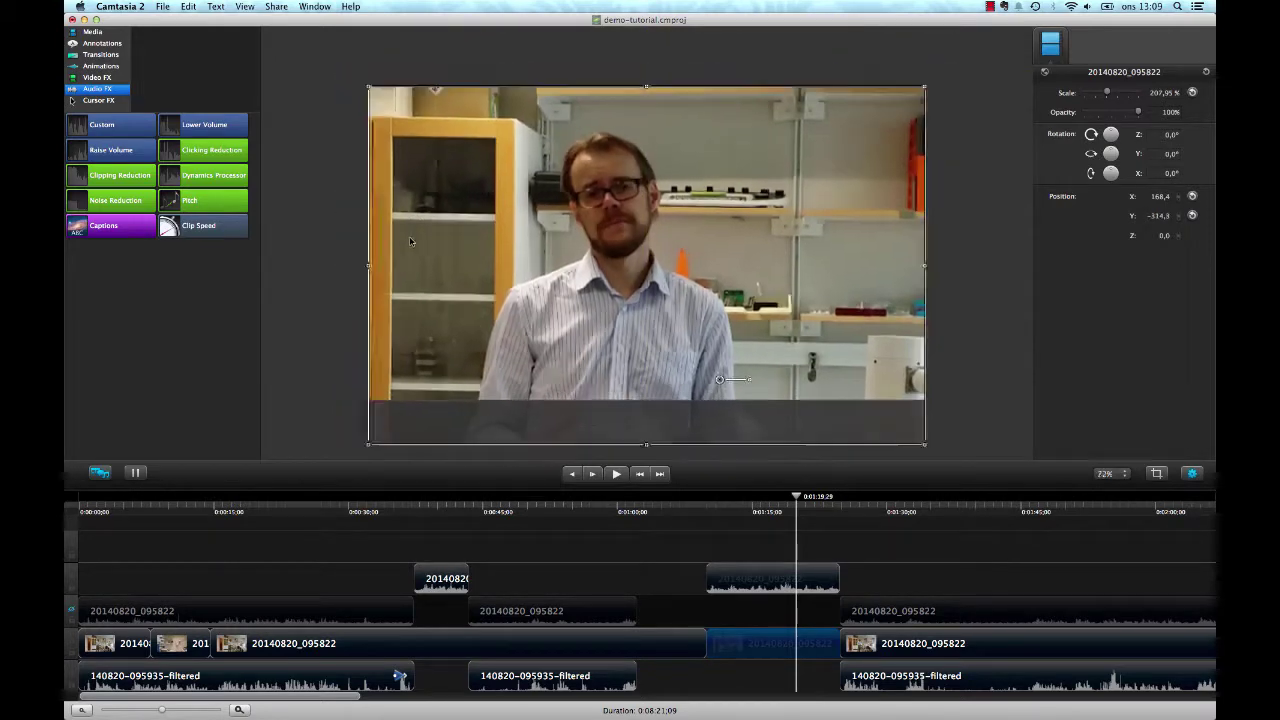
drag(649, 378, 649, 370)
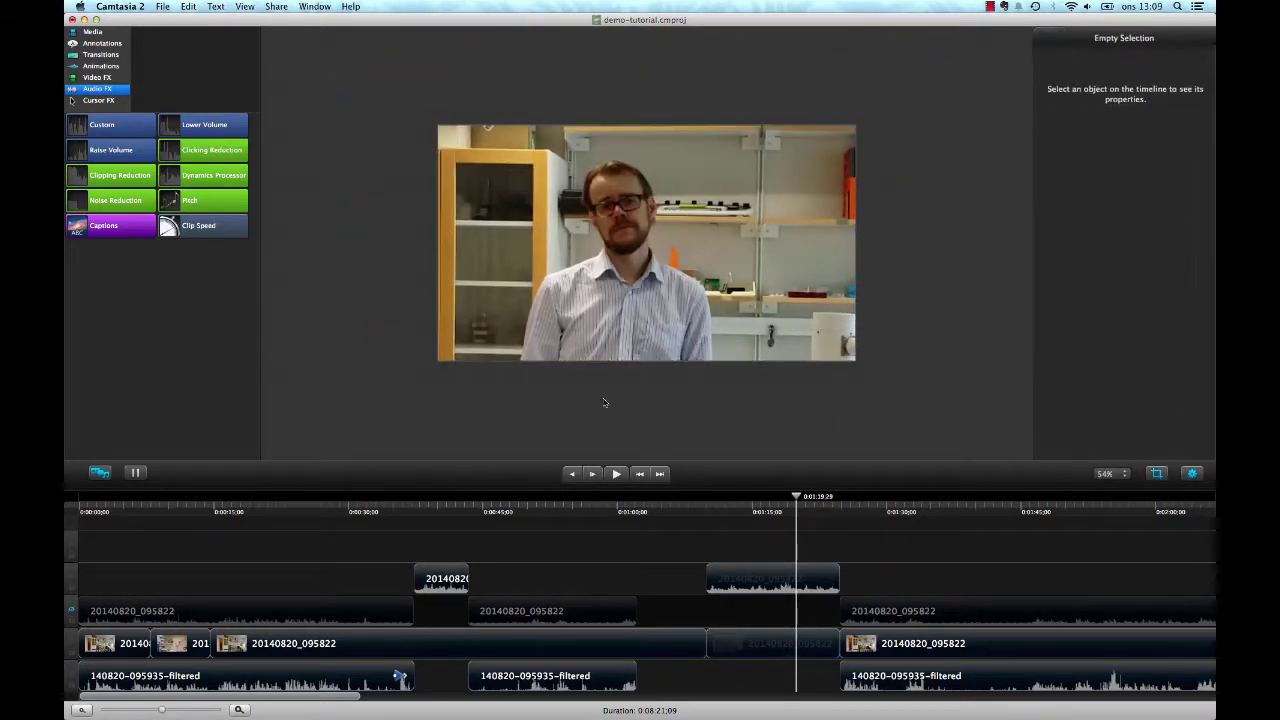